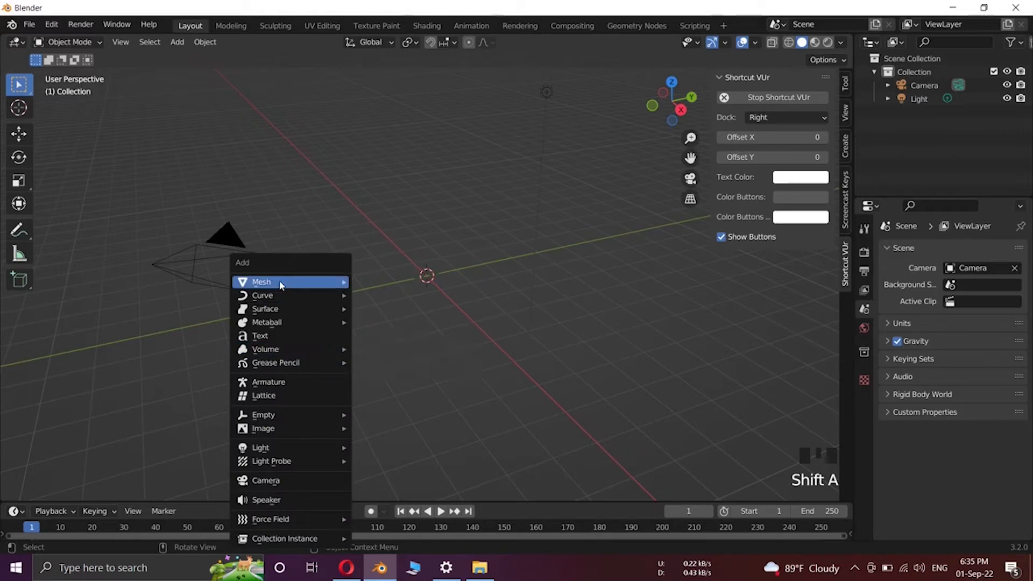
- Add a UV sphere and give it a Subdivision Surface modifier with viewport level 2
mouse_move(323, 284)
click(382, 323)
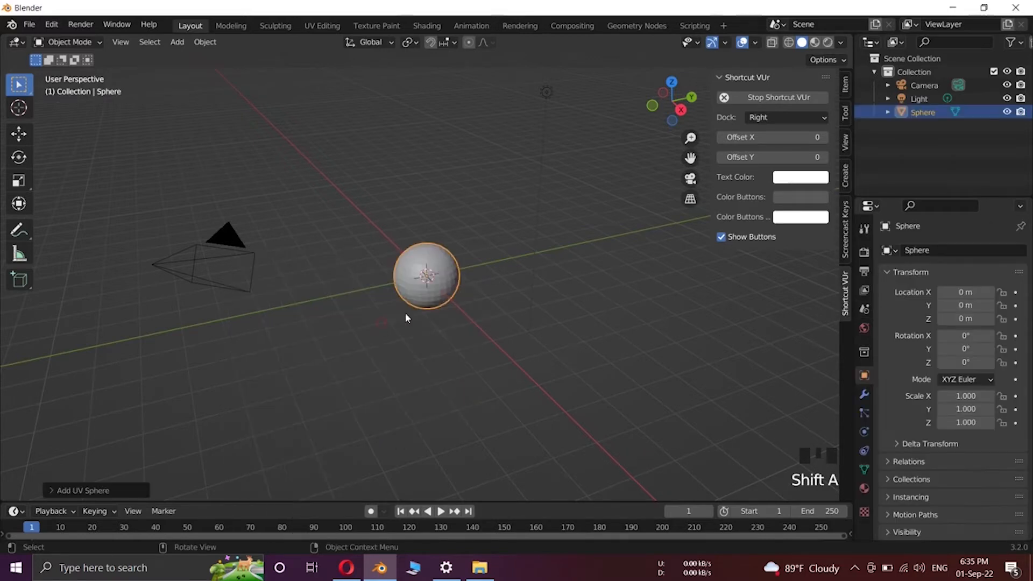
click(864, 393)
click(925, 253)
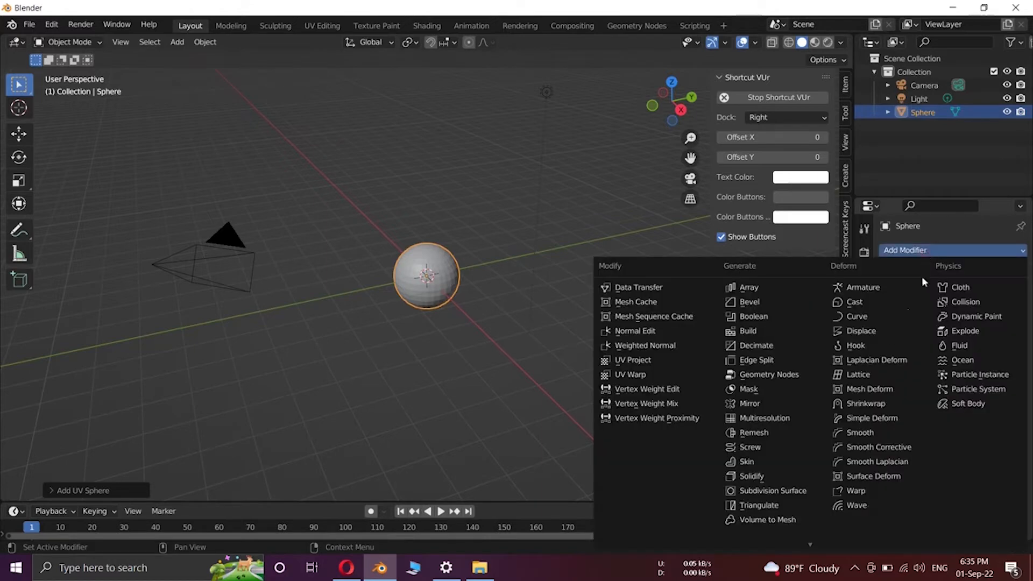
click(782, 490)
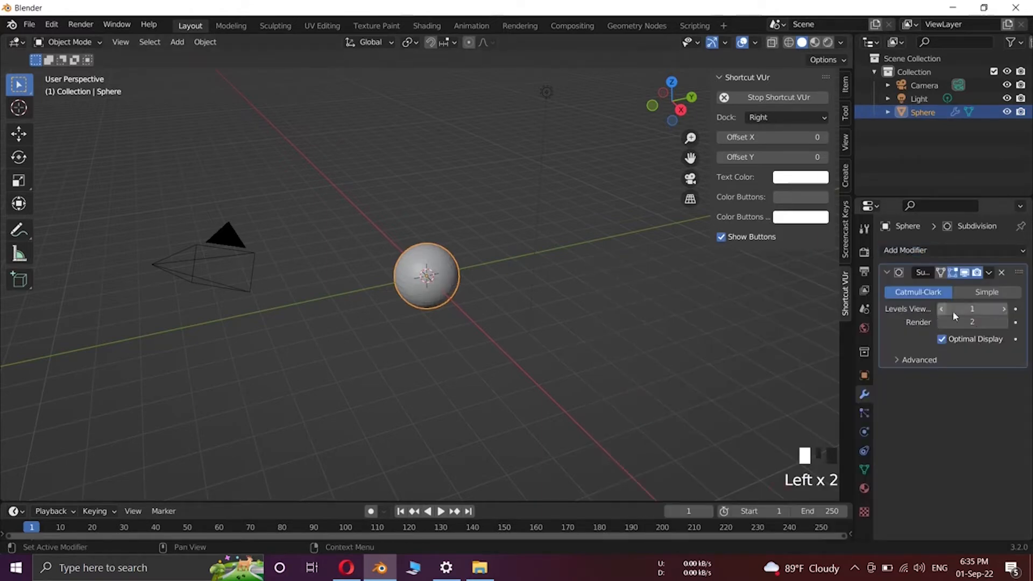
click(1003, 309)
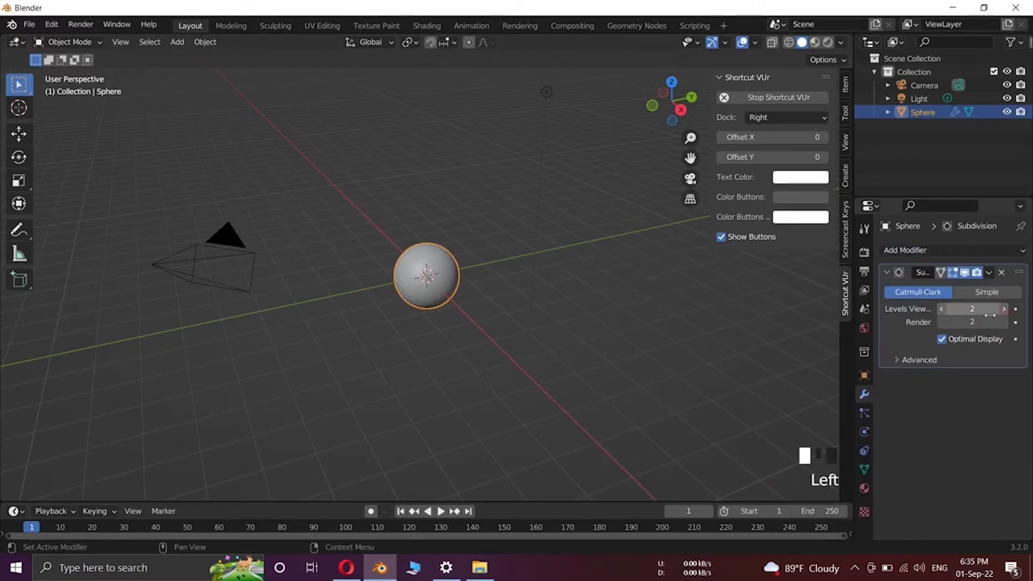
- Shade the sphere smooth
right_click(442, 291)
click(441, 288)
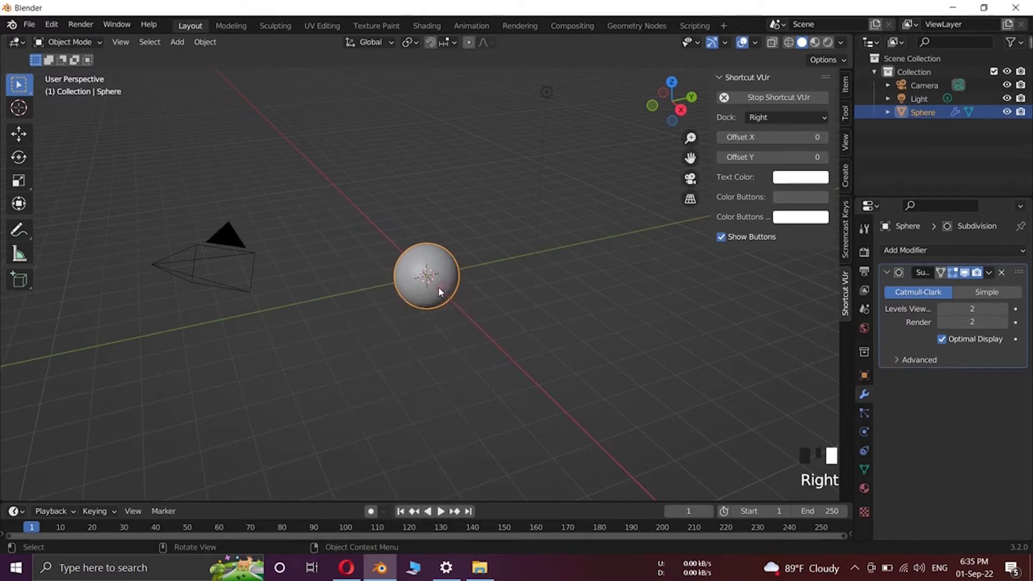
scroll(436, 290, up, 4)
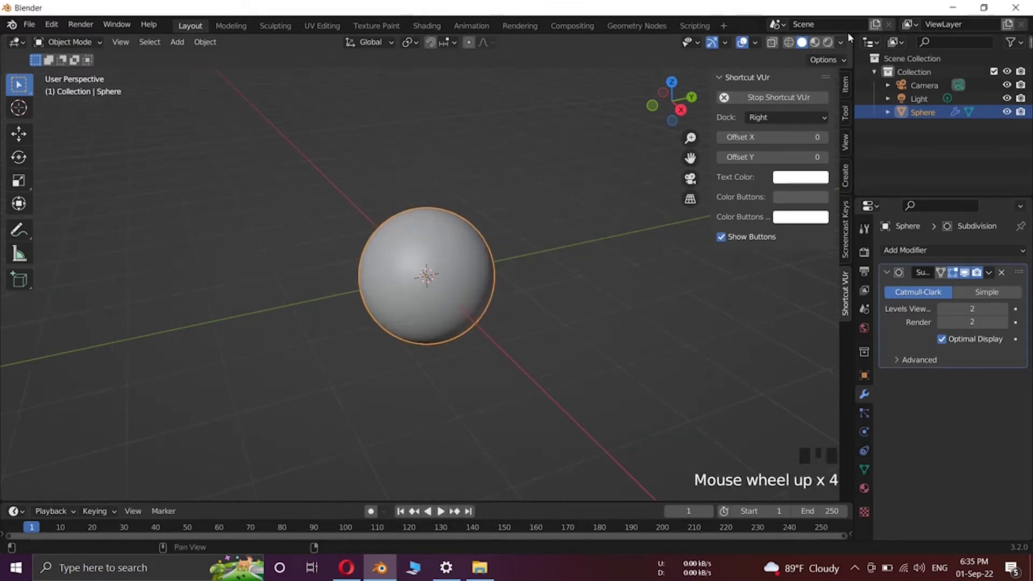
- Split the 3D viewport into two side-by-side areas and hide the sidebar in both
drag(852, 35, 462, 148)
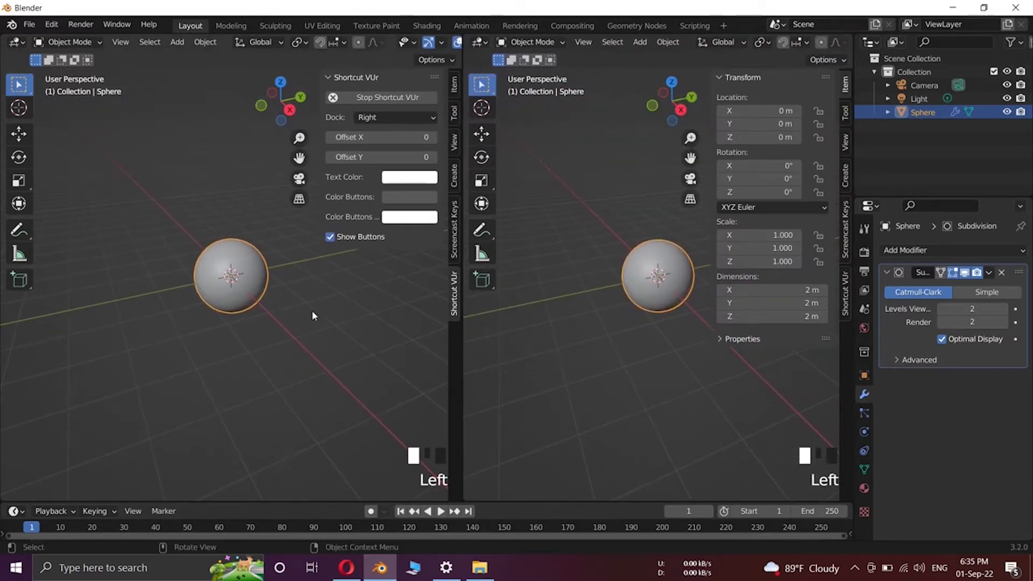
key(n)
key(n)
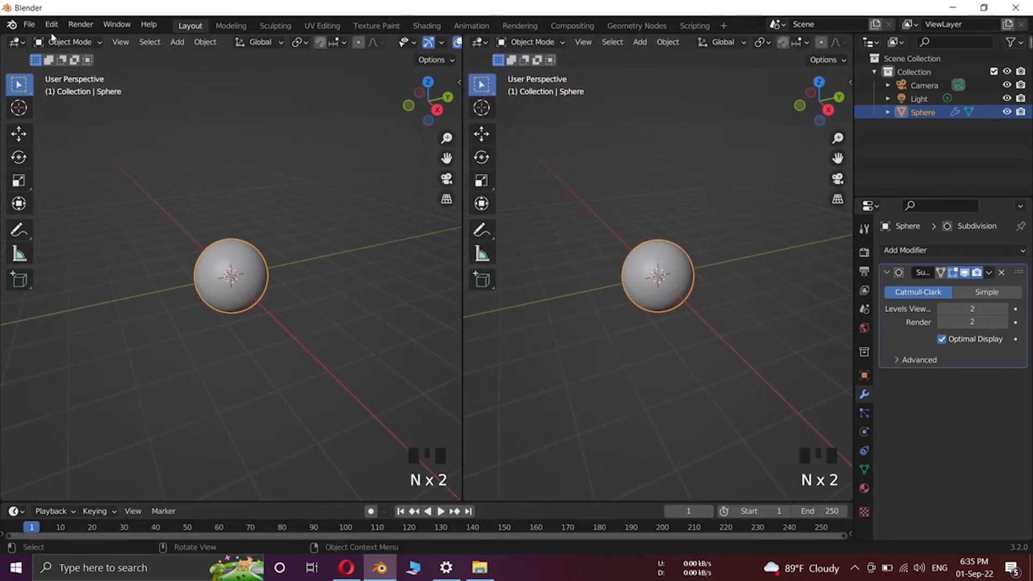
- Turn the 3D viewport farther from the Outliner into a Shader Editor and collapse its sidebar
click(17, 43)
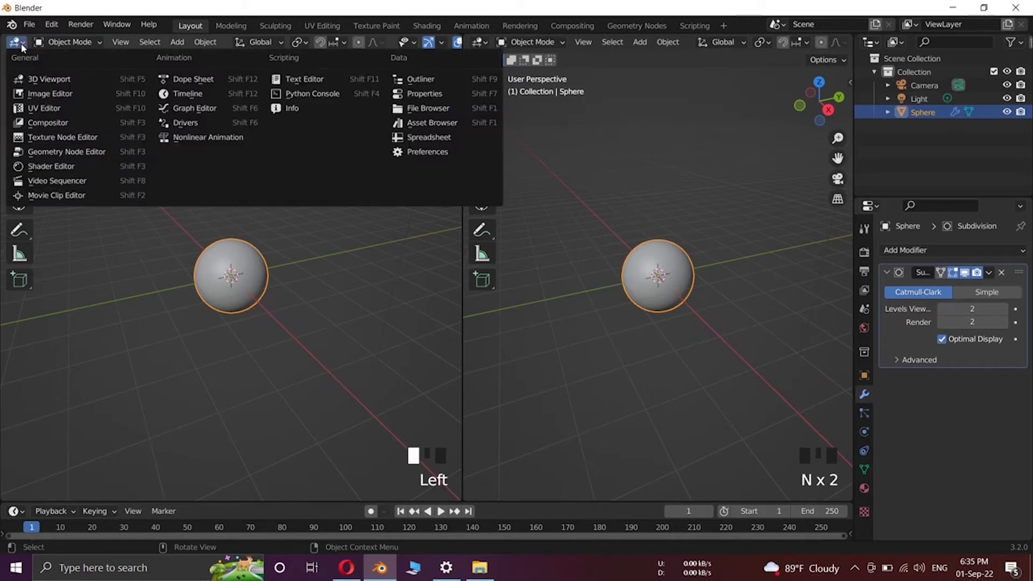
click(52, 168)
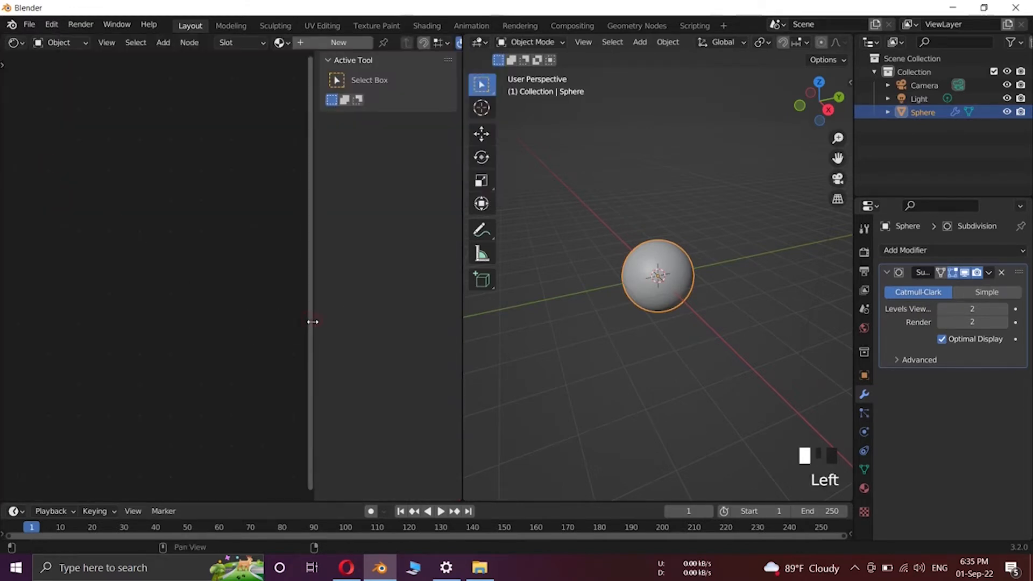
drag(312, 322, 459, 320)
- Create a new material for the sphere and name it Gold
click(336, 42)
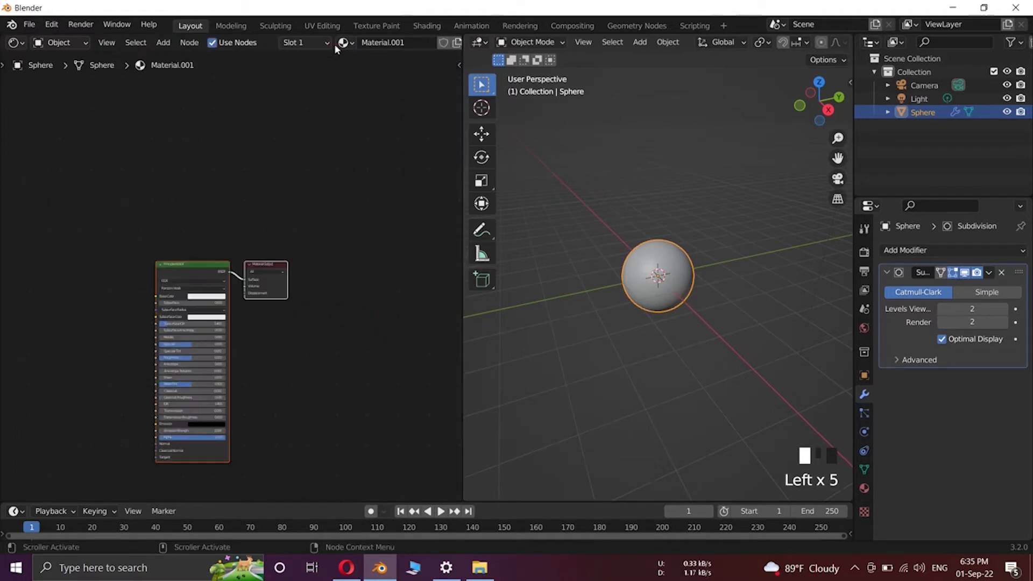
double_click(380, 46)
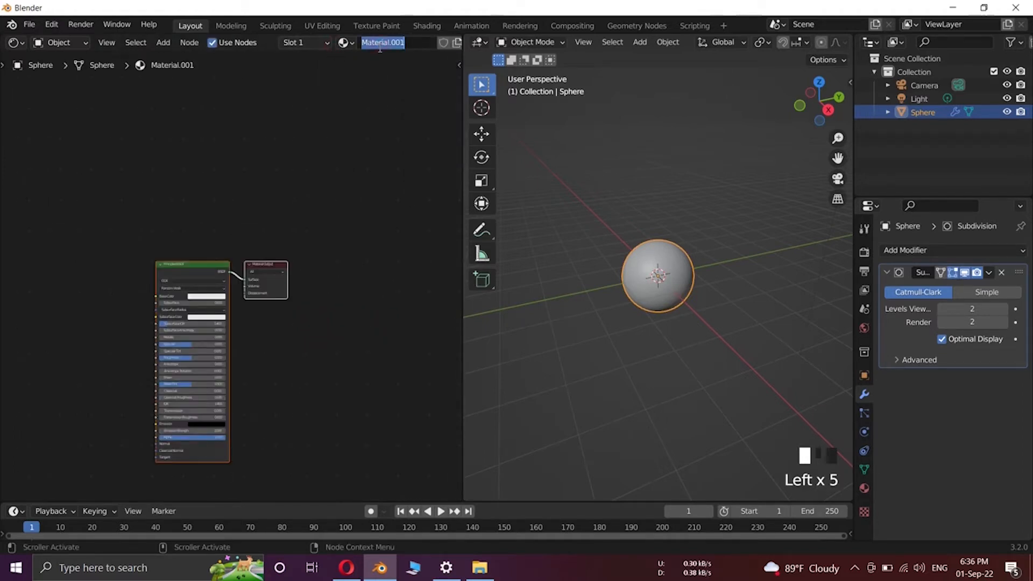
text(Gold)
key(Return)
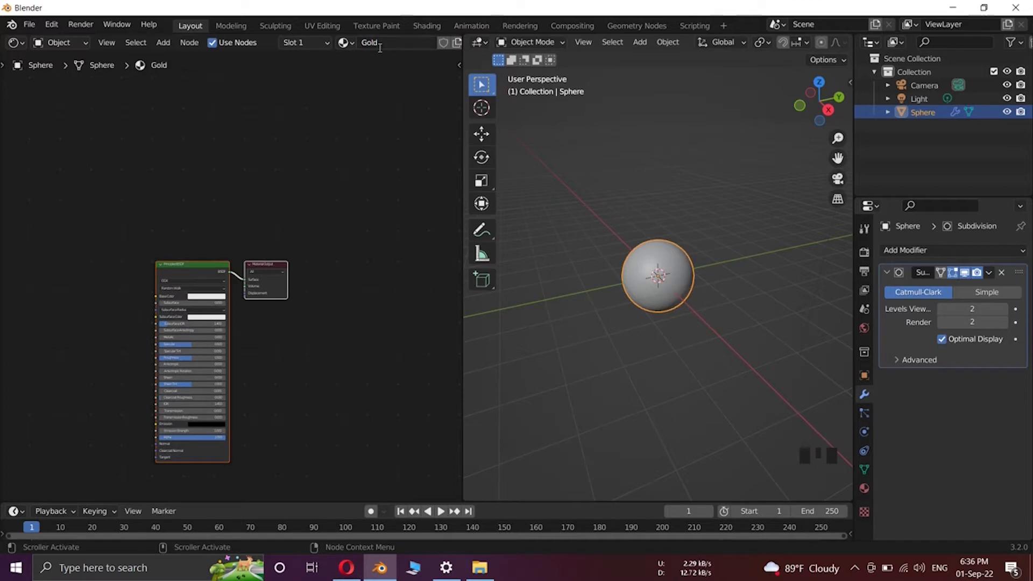
- Add a Noise Texture node and place it well before the Principled BSDF node
scroll(175, 289, up, 1)
middle_drag(186, 282, 283, 293)
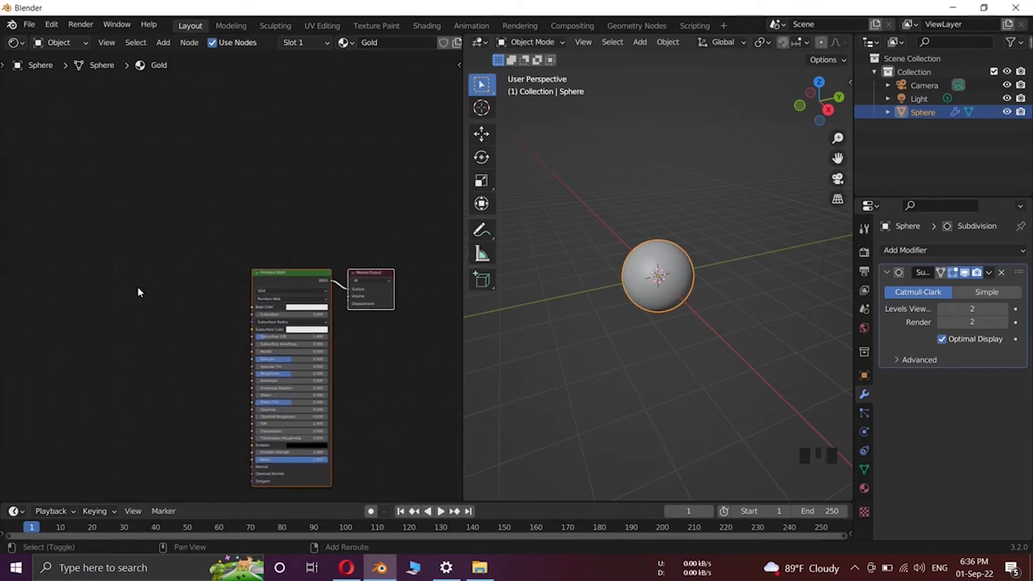
key(shift+a)
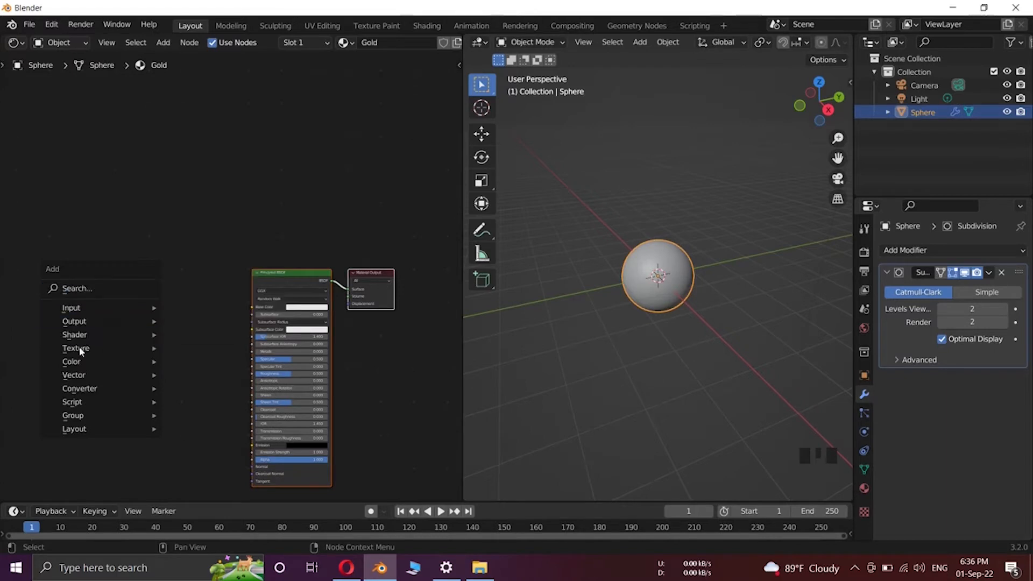
mouse_move(81, 349)
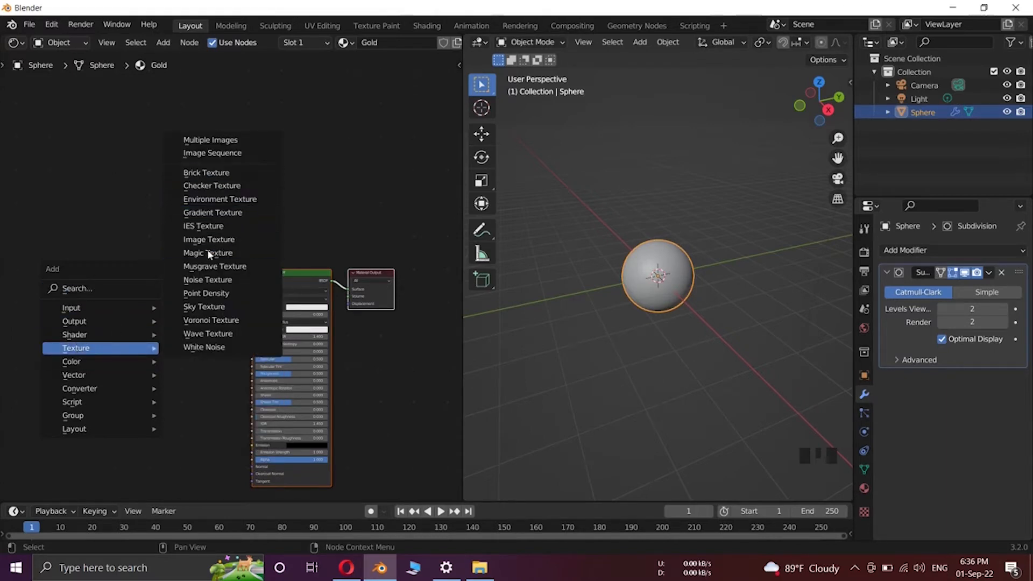
click(206, 285)
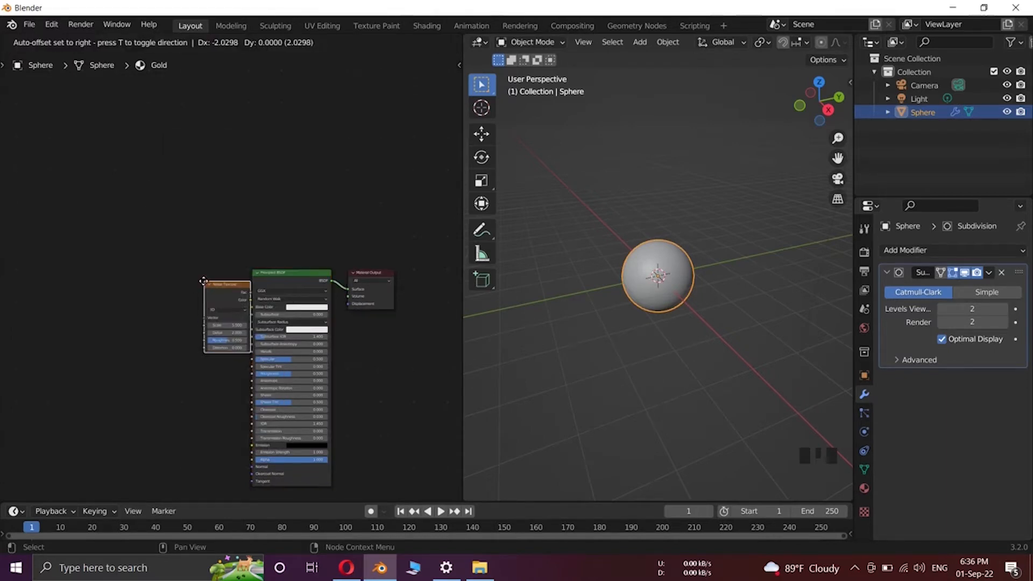
click(52, 273)
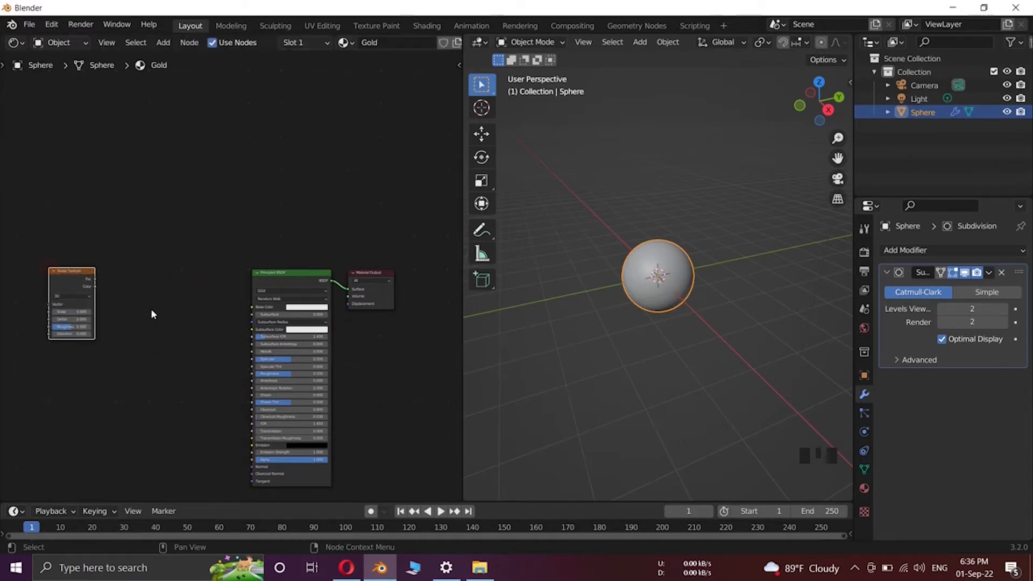
- Add a ColorRamp node and place it between the Noise Texture and Principled BSDF nodes
key(shift+a)
mouse_move(104, 338)
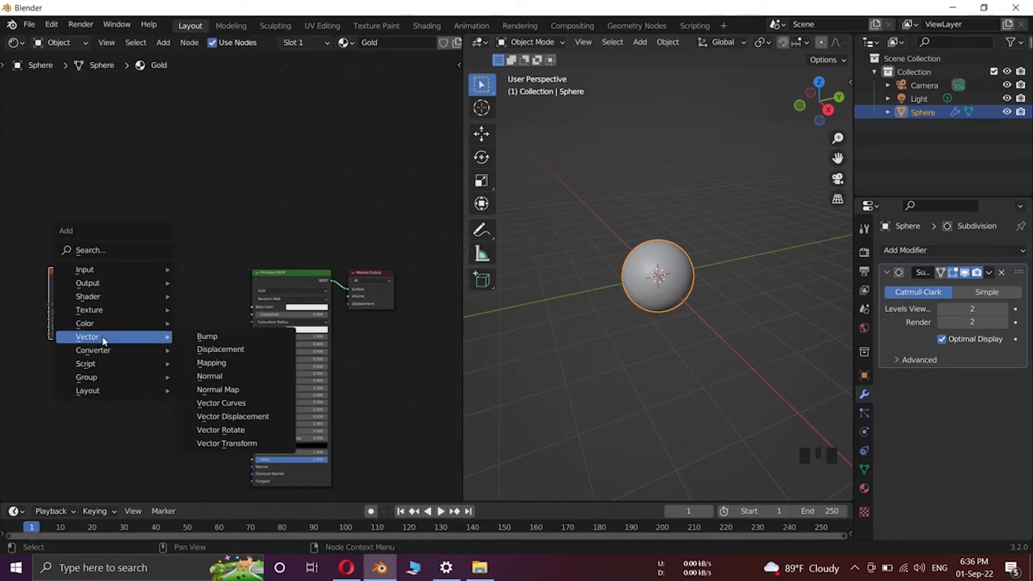
click(221, 178)
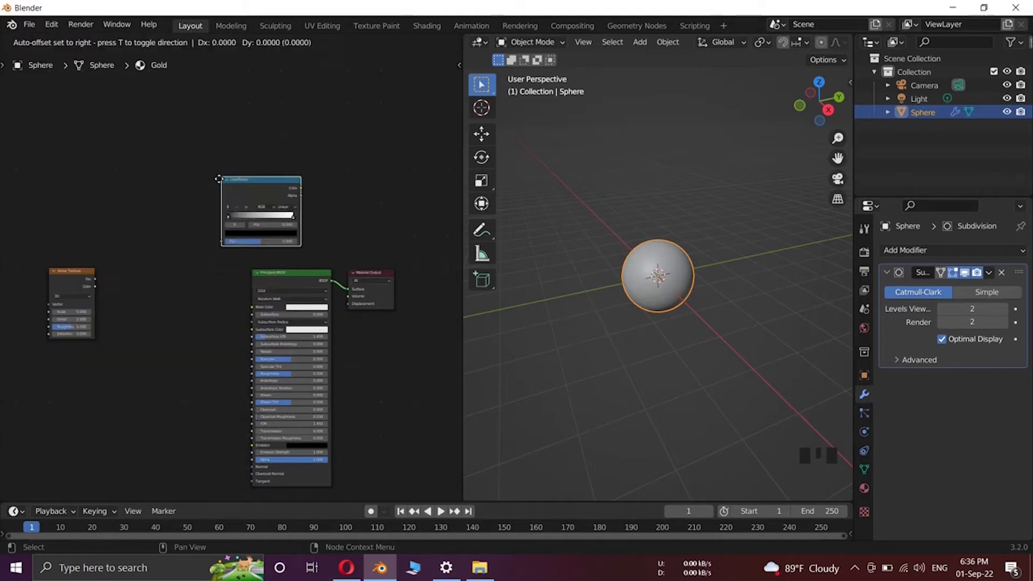
click(134, 273)
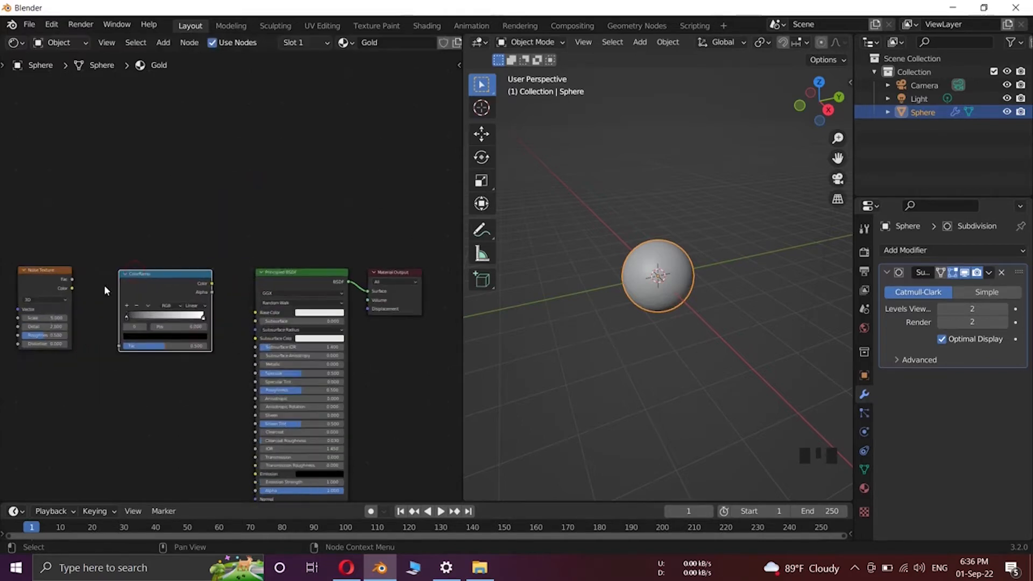
- Move the Noise Texture node closer to the ColorRamp and connect its Color output to the ColorRamp's Fac input
scroll(161, 301, up, 3)
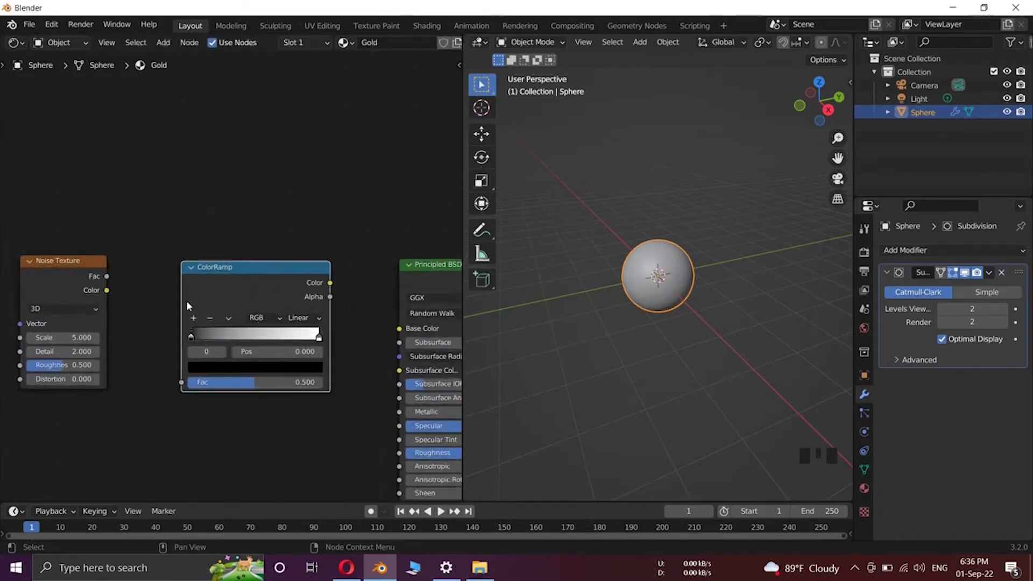
scroll(187, 305, up, 3)
middle_drag(106, 299, 260, 302)
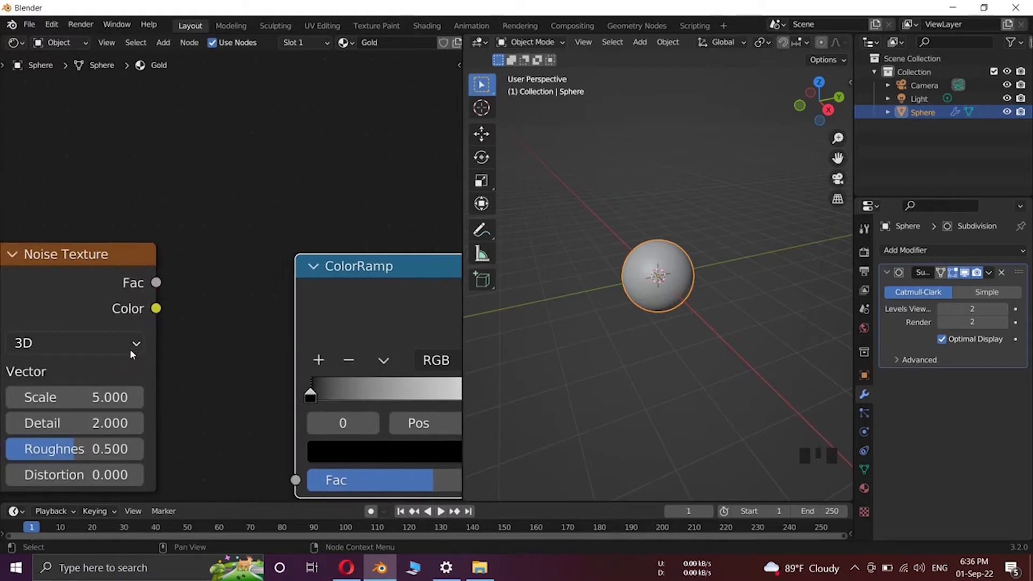
drag(117, 257, 157, 269)
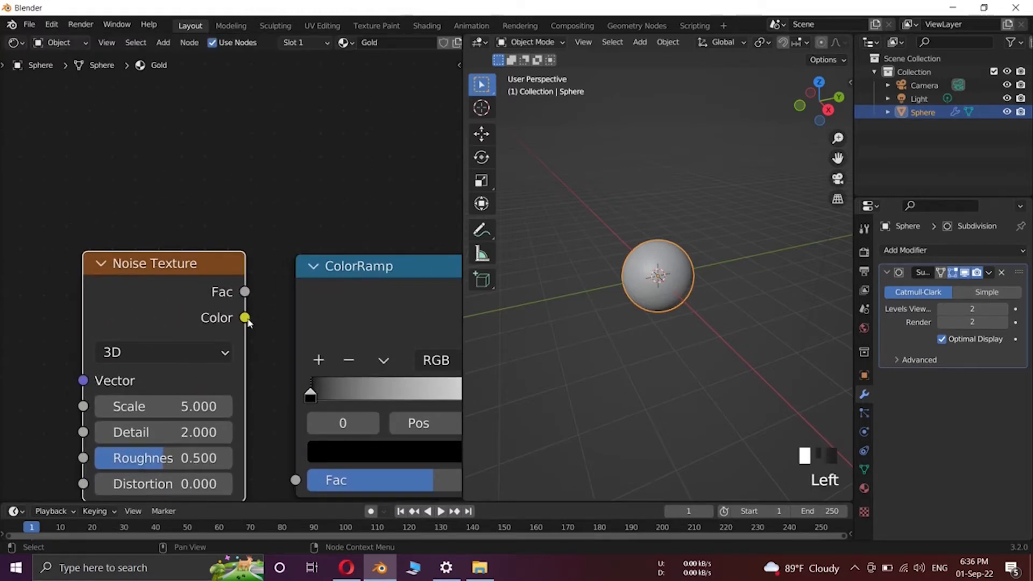
drag(249, 322, 281, 402)
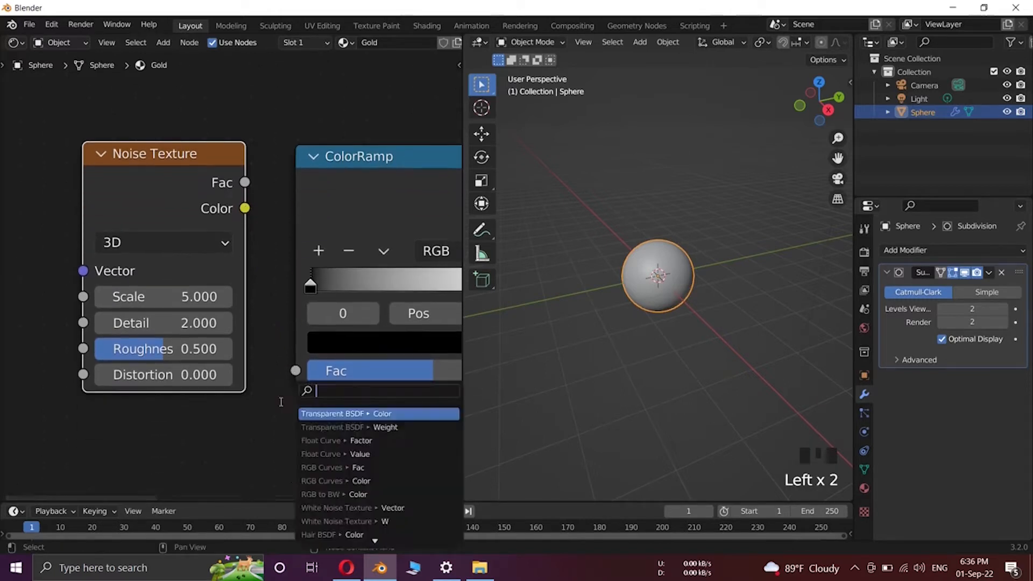
click(281, 402)
drag(244, 210, 296, 372)
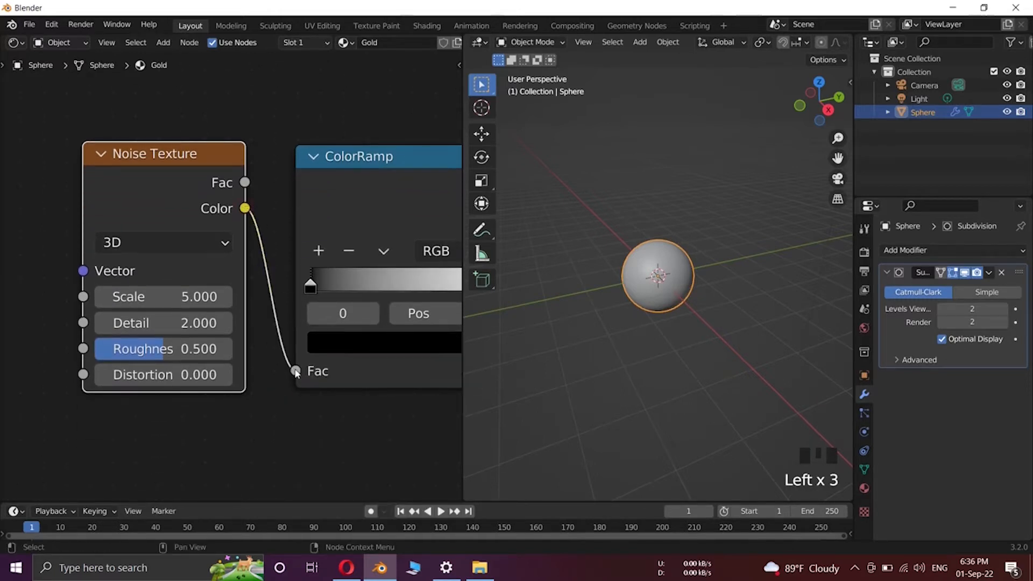
- Move the Principled BSDF node closer to the ColorRamp and connect the ColorRamp's Color output to Base Color
middle_drag(365, 214, 79, 207)
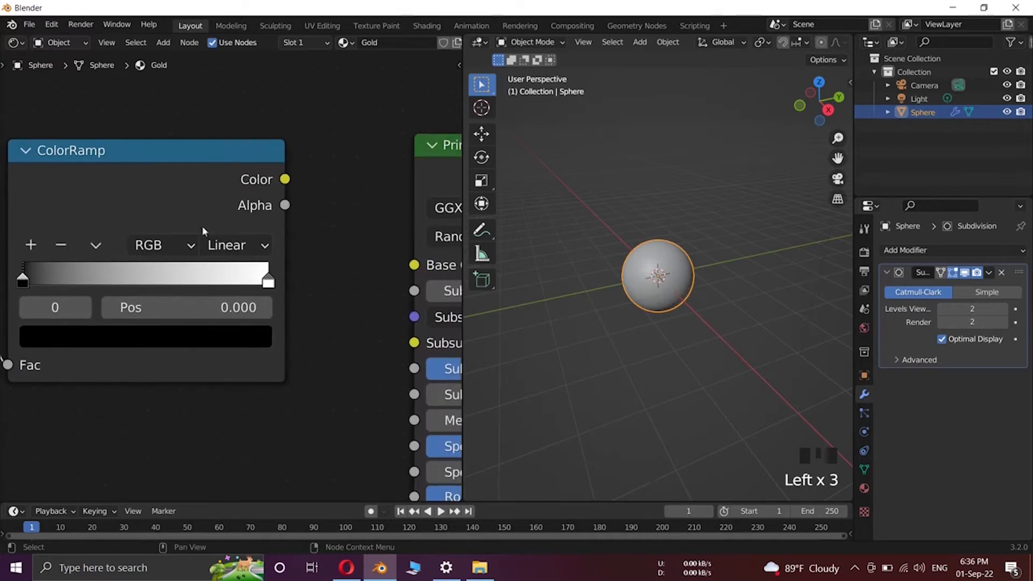
scroll(346, 244, down, 2)
click(430, 169)
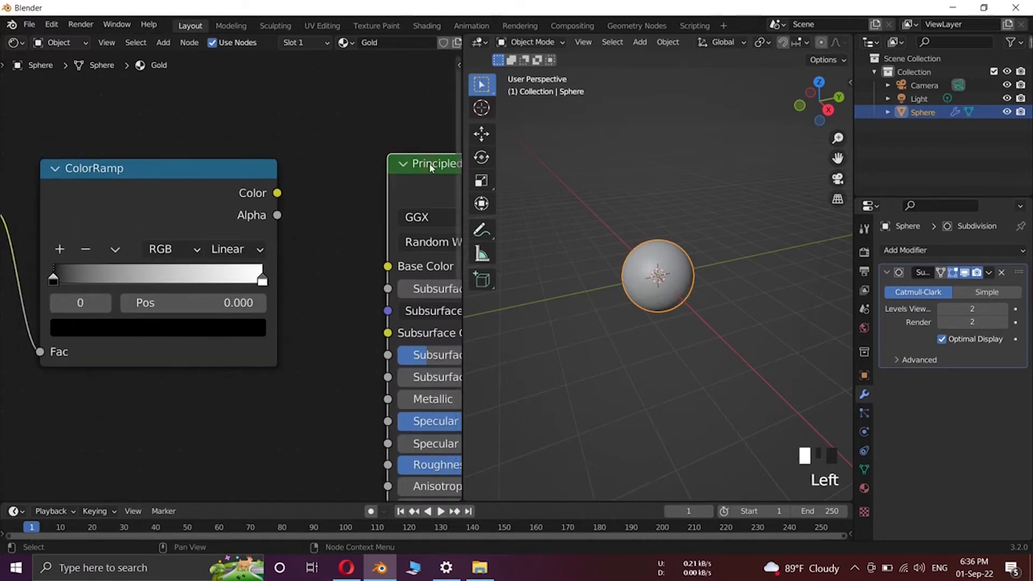
drag(430, 168, 389, 162)
scroll(373, 210, down, 2)
middle_drag(361, 212, 317, 220)
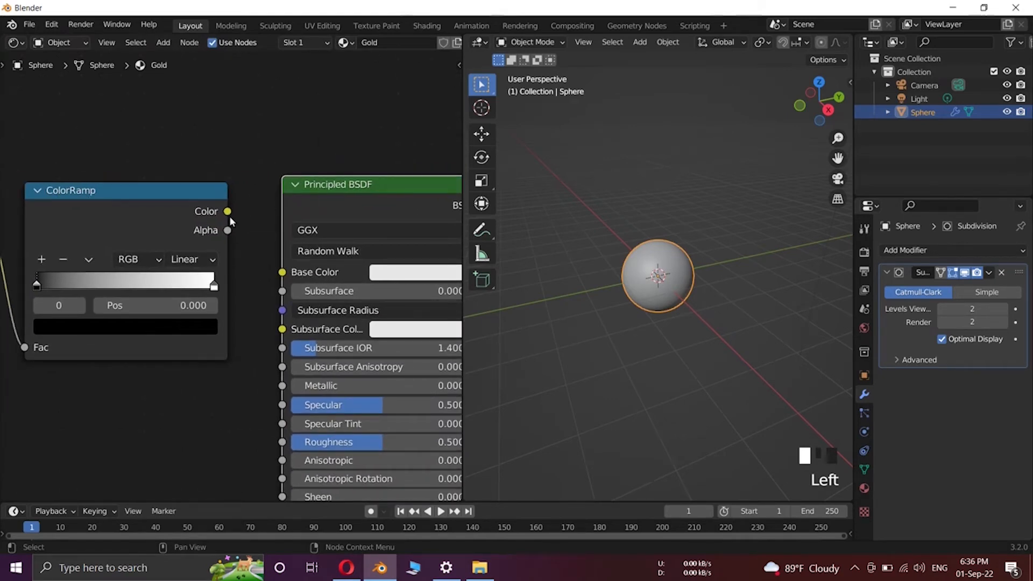
drag(228, 211, 283, 274)
- Set the Principled BSDF's Metallic to 1.000 and its Roughness to about 0.296
scroll(263, 285, down, 5)
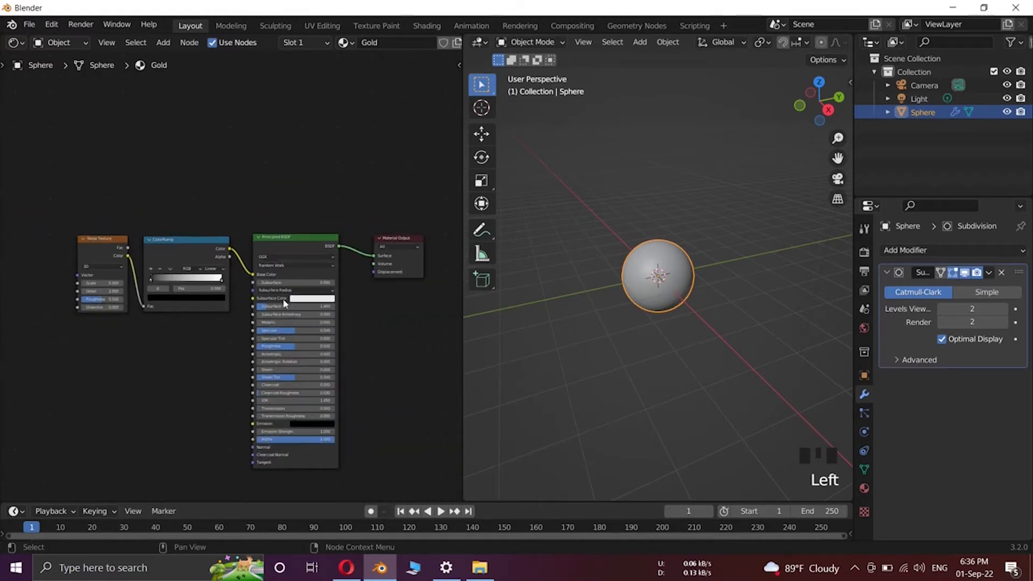
scroll(303, 338, up, 1)
scroll(302, 337, up, 4)
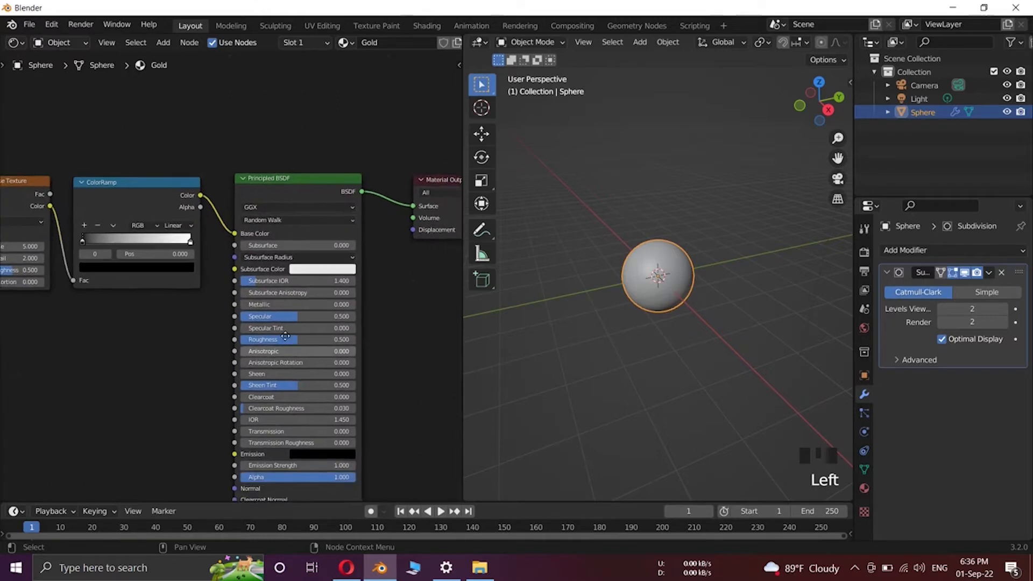
scroll(267, 256, up, 4)
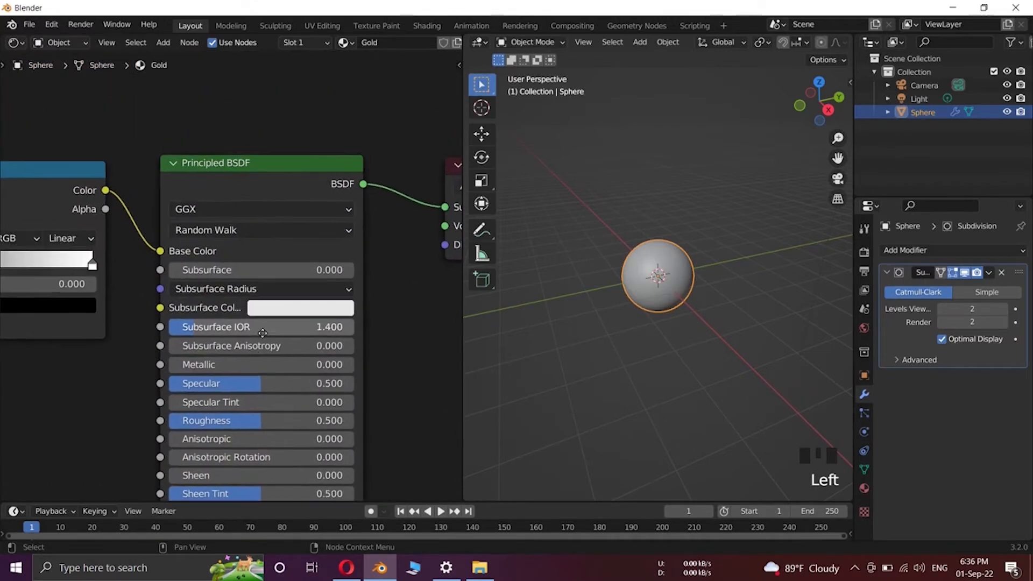
middle_drag(261, 372, 273, 309)
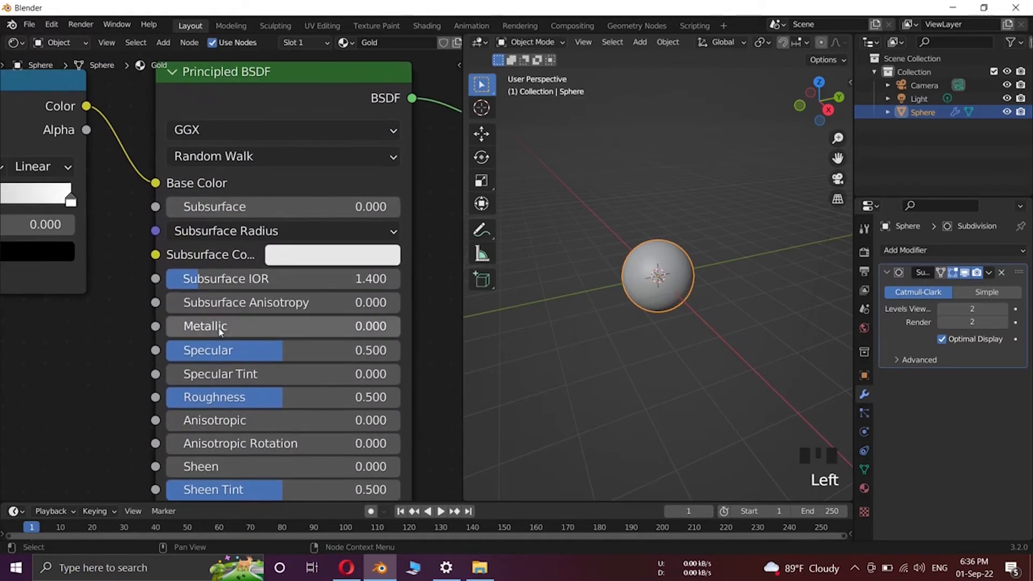
drag(221, 330, 508, 328)
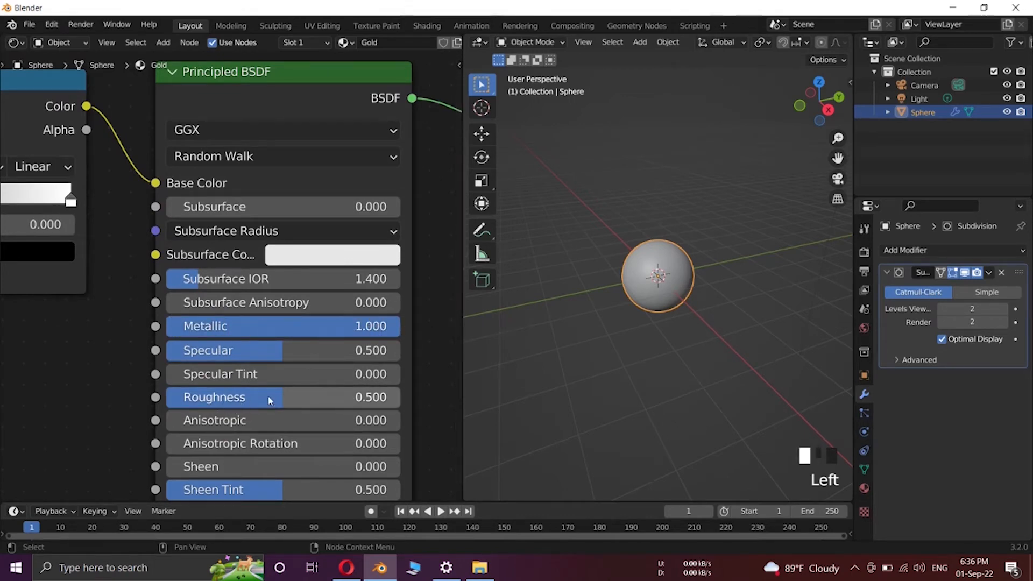
drag(283, 399, 227, 402)
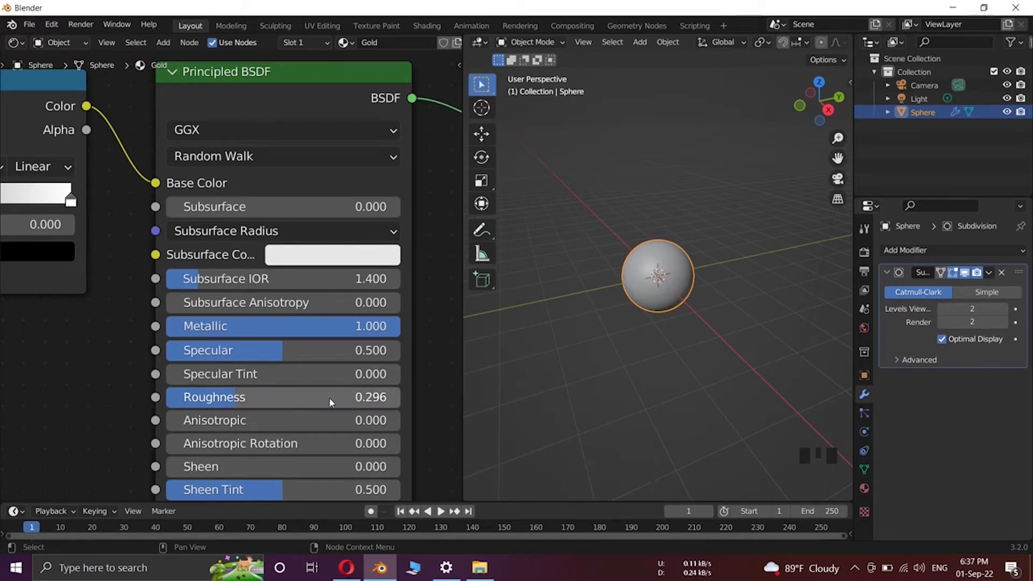
- Set the Principled BSDF's Roughness to exactly 0.3
click(360, 403)
key(BackSpace)
text(.3)
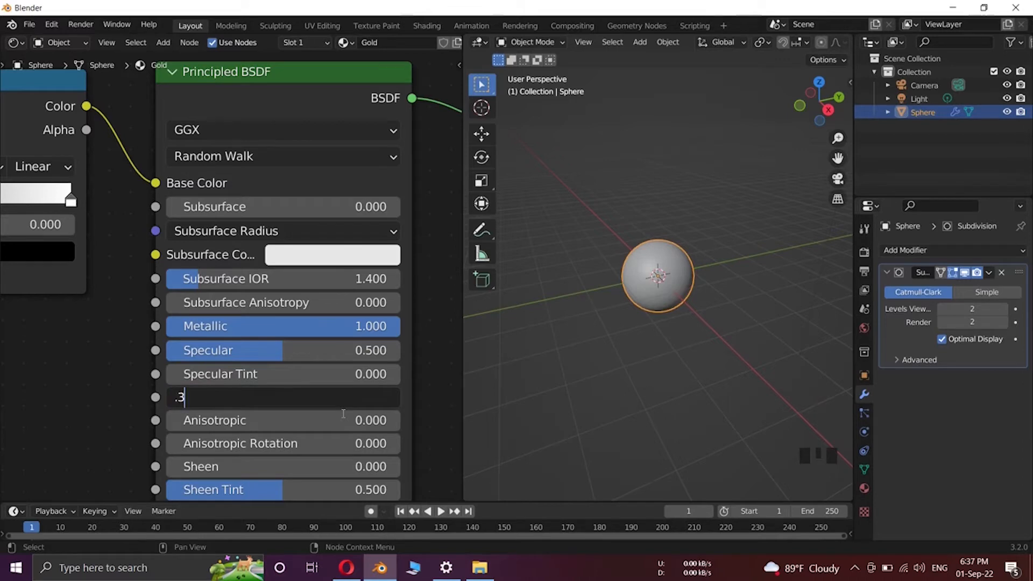
click(373, 408)
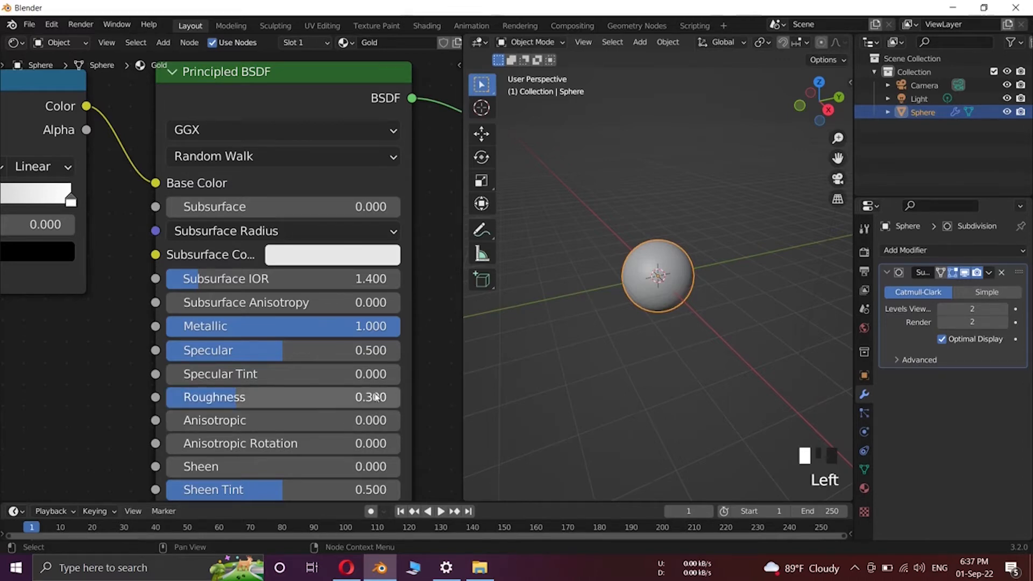
- Lower the Noise Texture node's Roughness to about 0.273
scroll(134, 307, down, 2)
middle_drag(134, 306, 242, 329)
scroll(242, 330, down, 2)
ctrl+scroll(199, 323, up, 3)
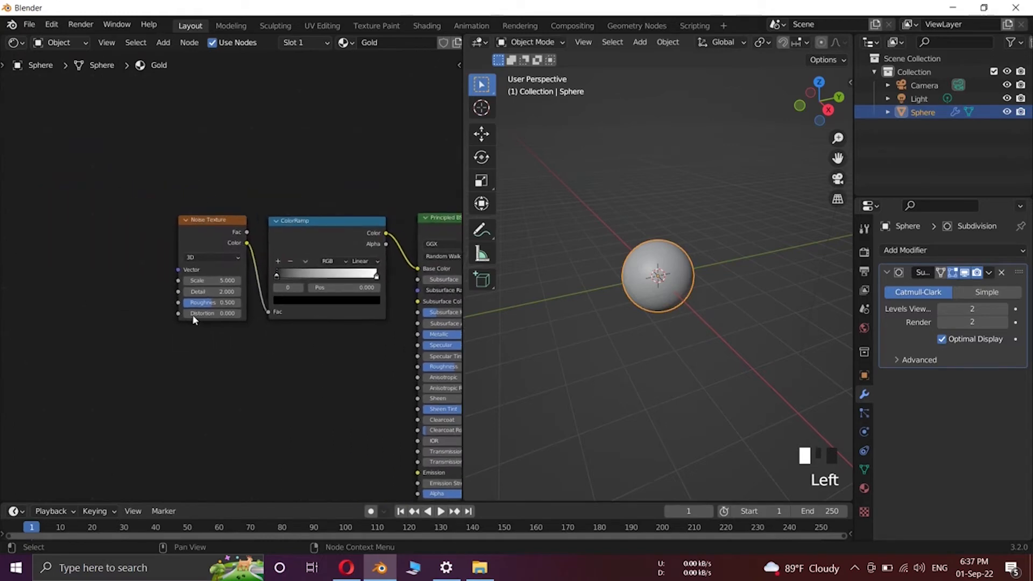
scroll(194, 319, up, 4)
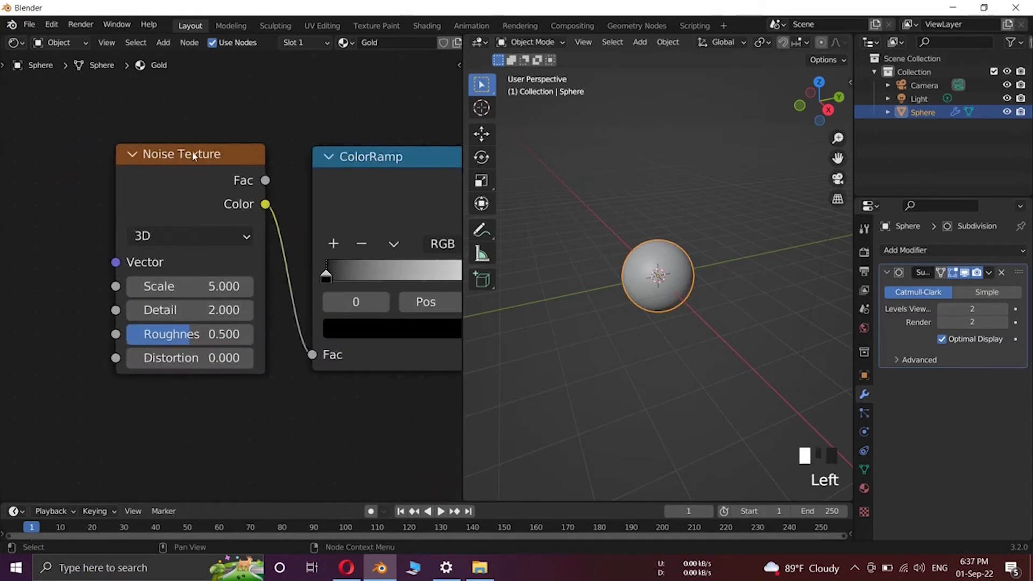
drag(192, 335, 162, 340)
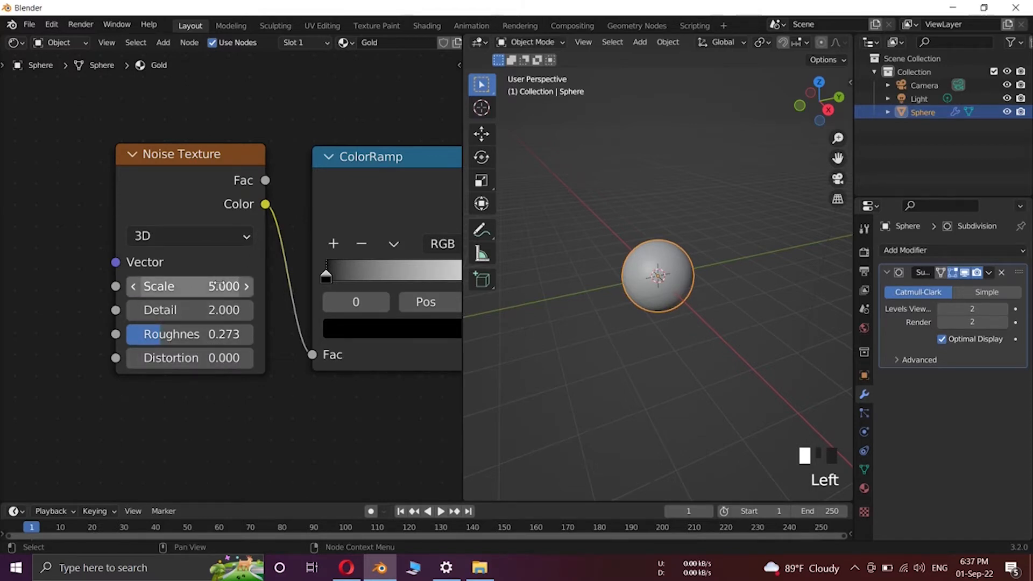
- Widen the 3D viewport by shrinking the outliner and properties area, and switch the viewport to Material Preview shading
scroll(260, 299, down, 3)
scroll(260, 305, down, 1)
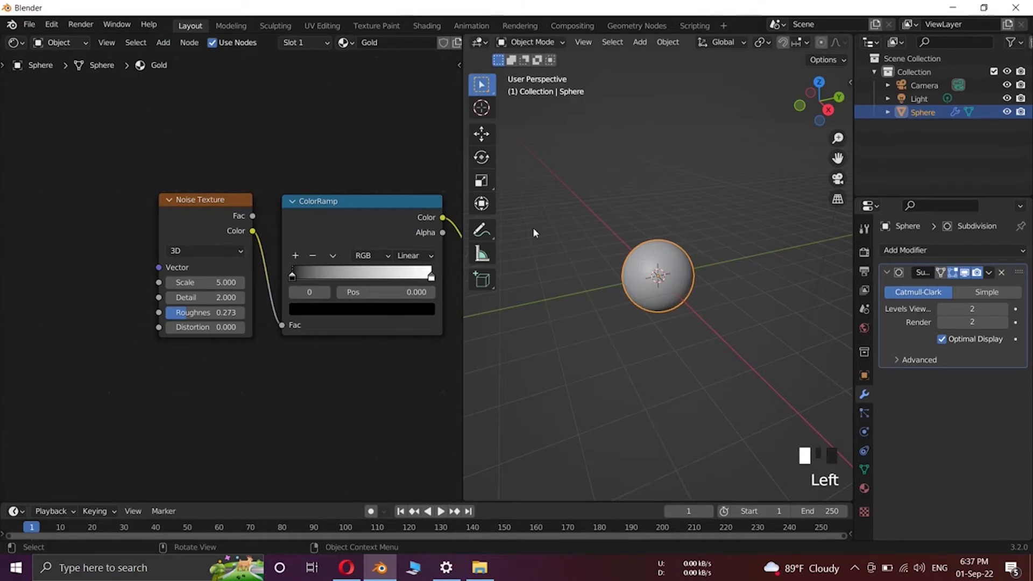
drag(854, 188, 1028, 145)
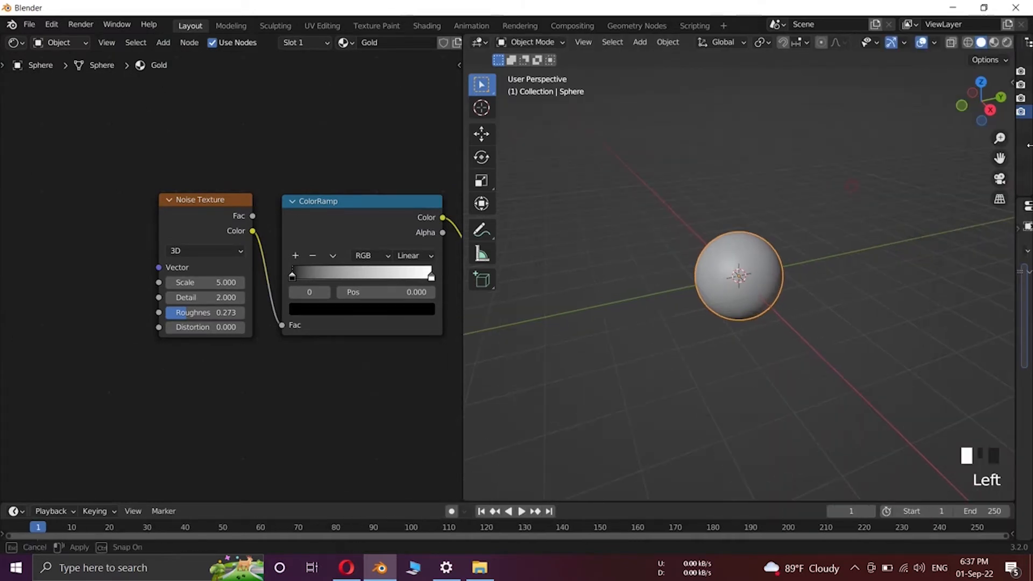
click(993, 42)
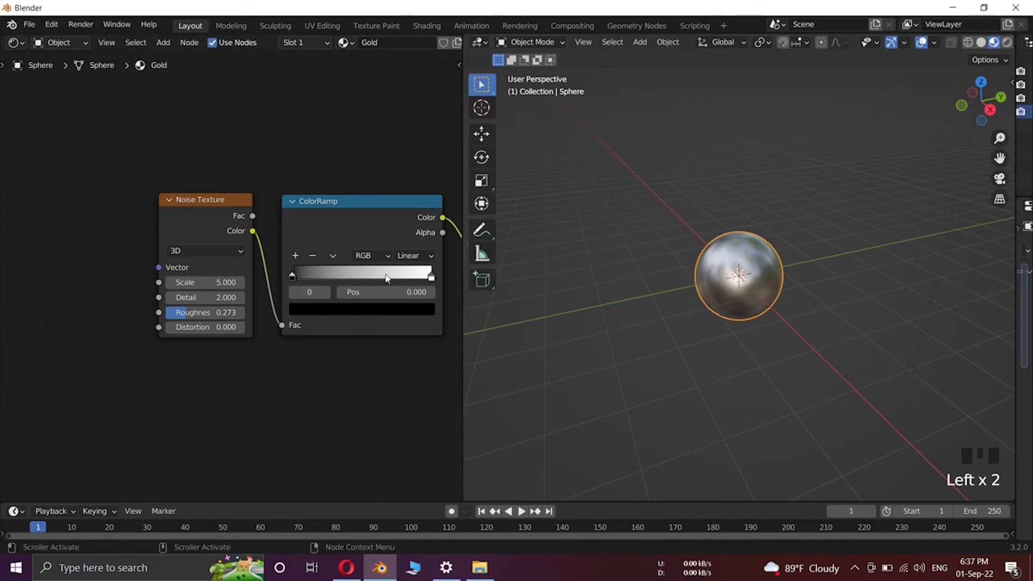
- Add a third colour stop in the middle of the ColorRamp's gradient
middle_drag(349, 272, 278, 279)
scroll(278, 279, up, 3)
middle_drag(343, 305, 303, 303)
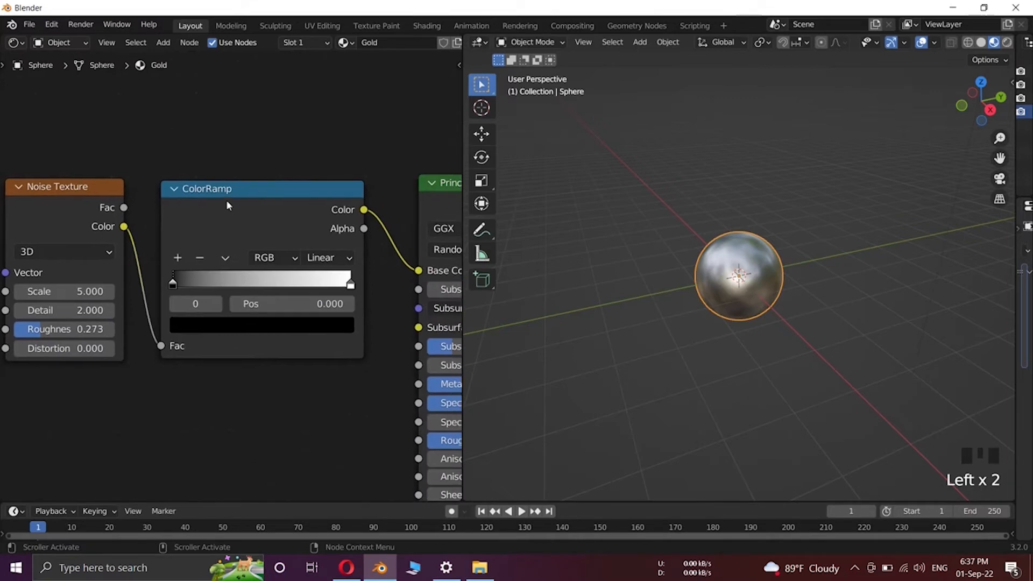
click(177, 259)
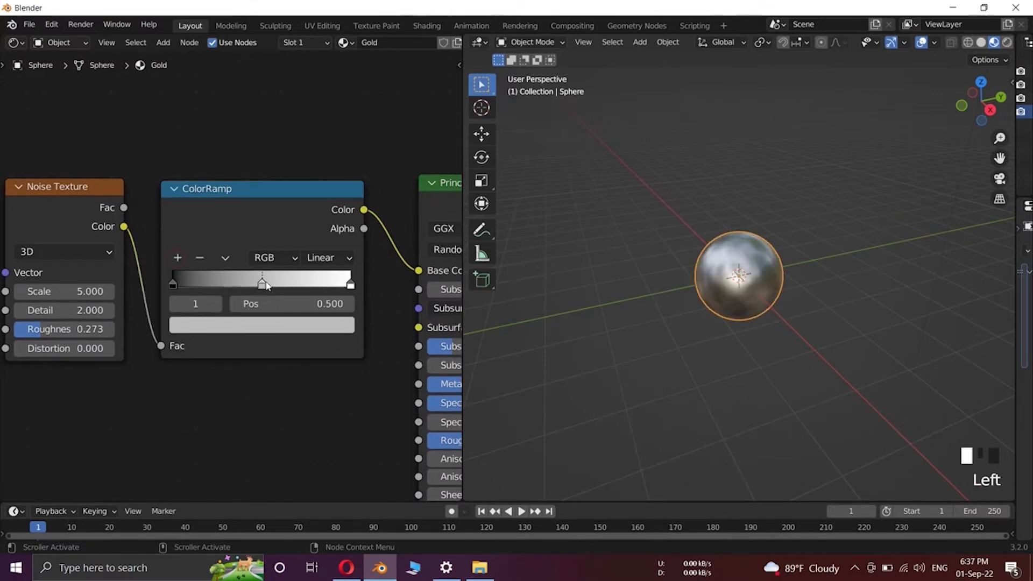
- Set the ColorRamp's first stop, at position 0, to hex colour 8C5511
click(173, 283)
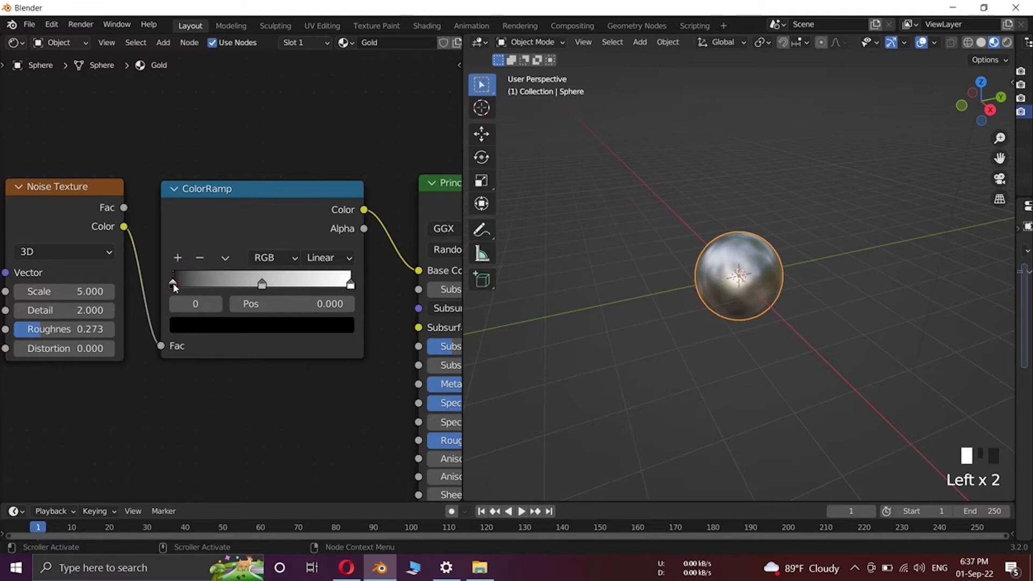
click(173, 286)
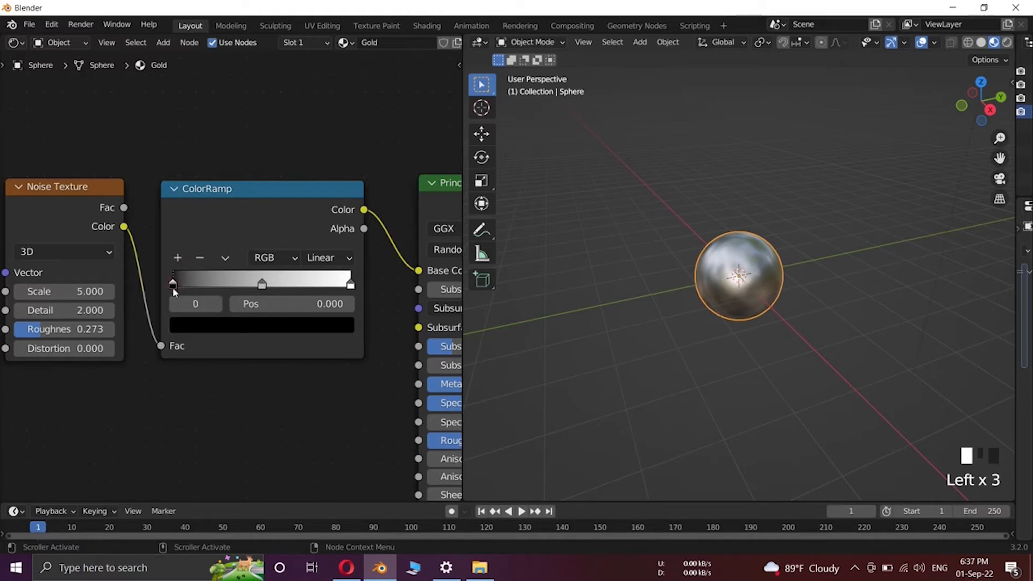
click(229, 322)
click(248, 249)
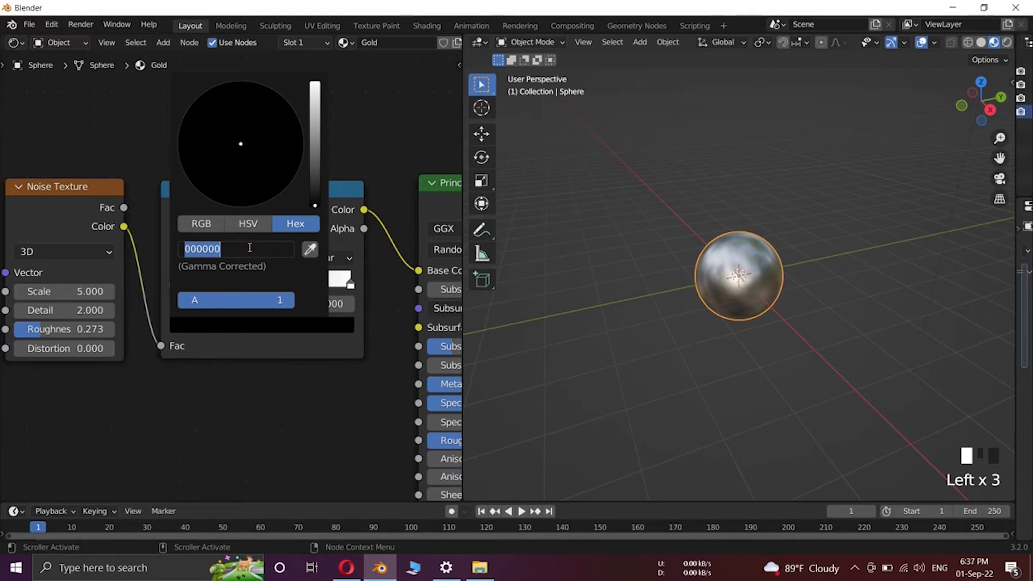
text(8)
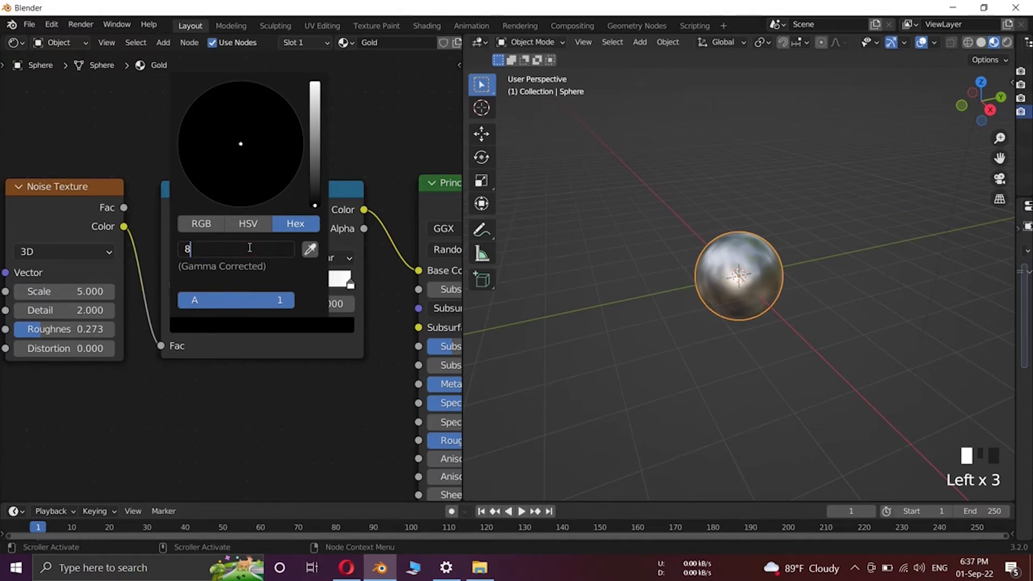
text(c5511)
key(Return)
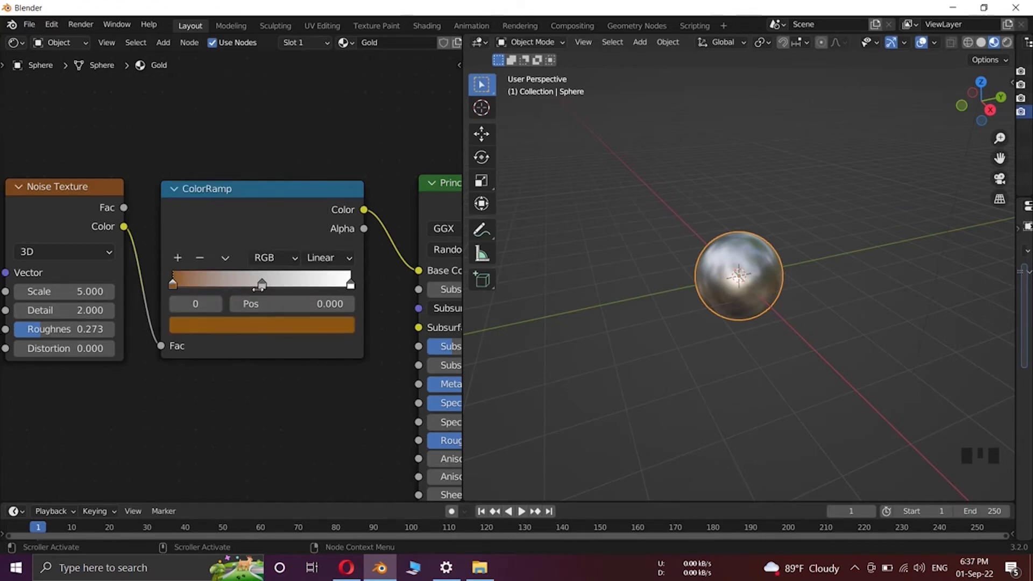
- Set the ColorRamp's middle stop to hex colour D99E32
click(262, 287)
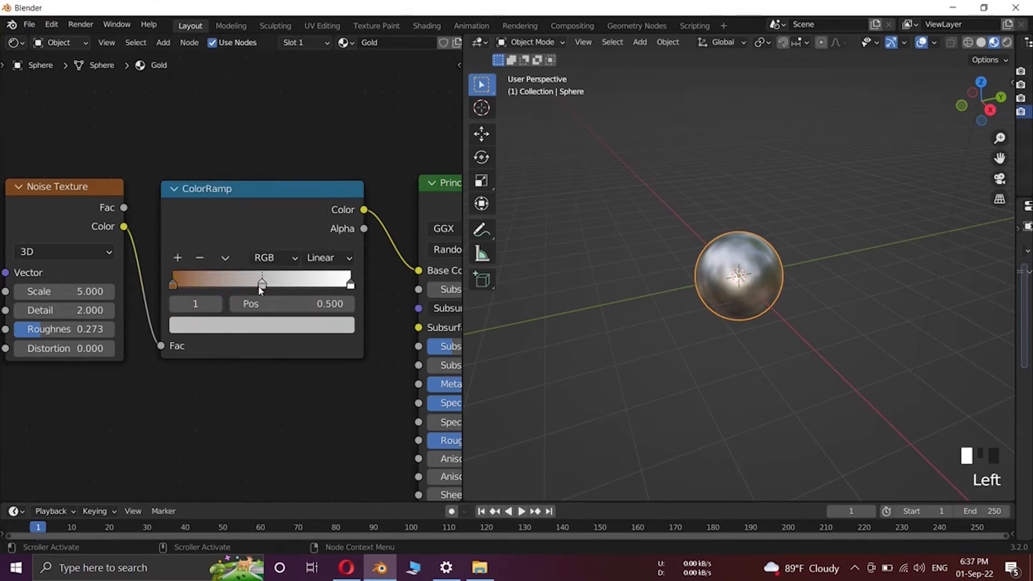
click(254, 328)
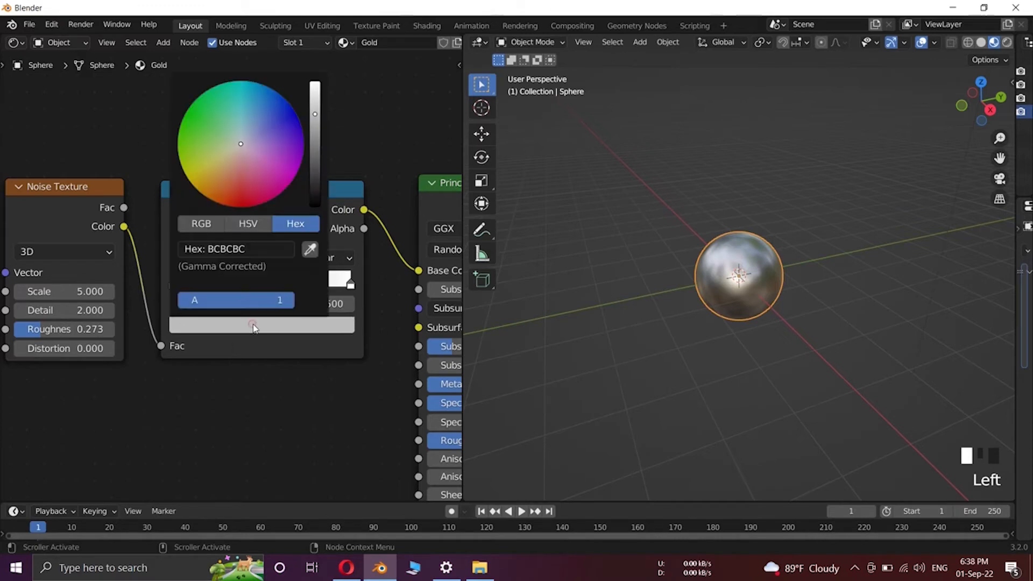
click(247, 248)
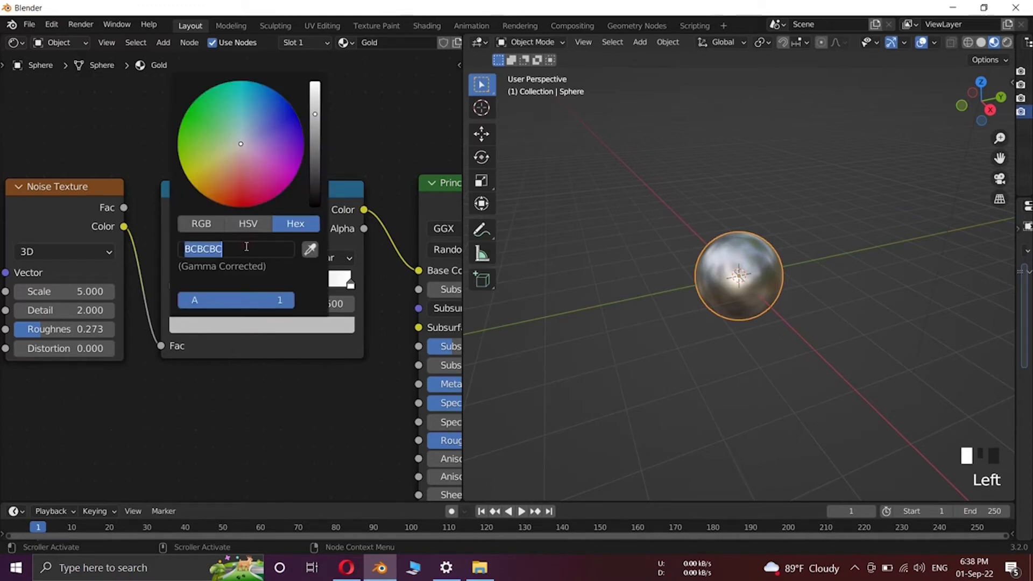
text(d)
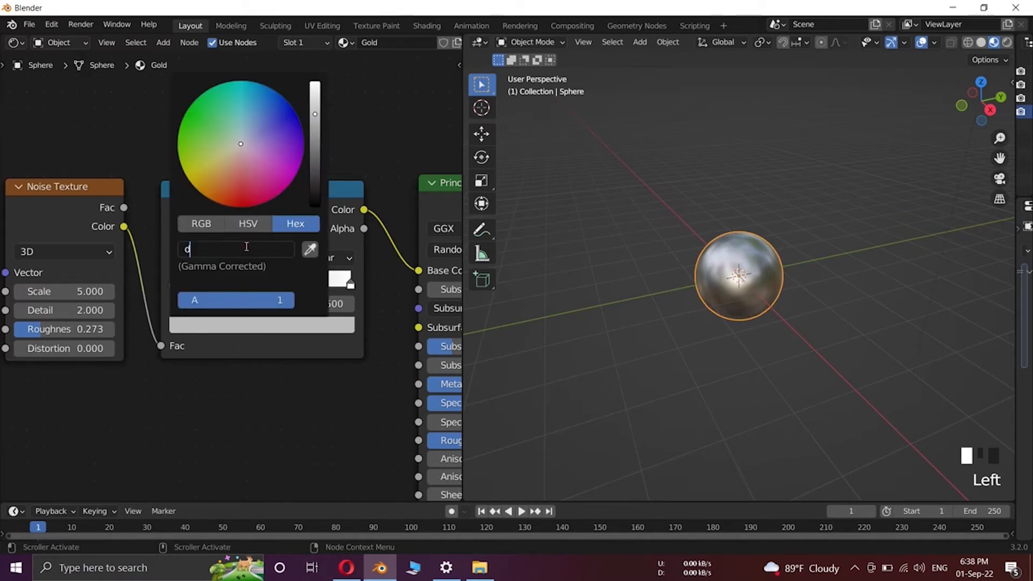
text(99e32)
key(Return)
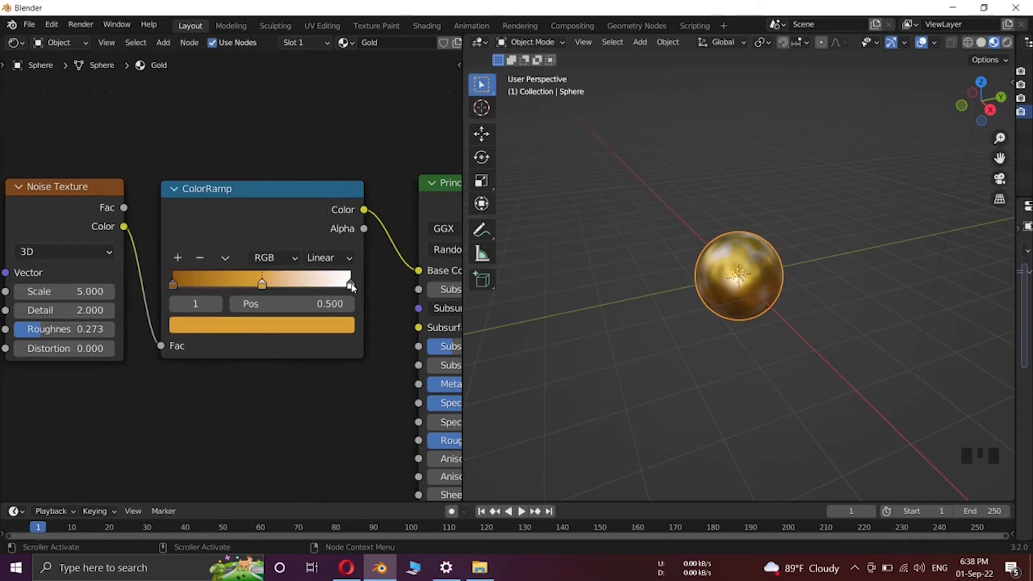
- Set the ColorRamp's last stop, at position 1, to hex colour F2C744
click(352, 286)
click(299, 325)
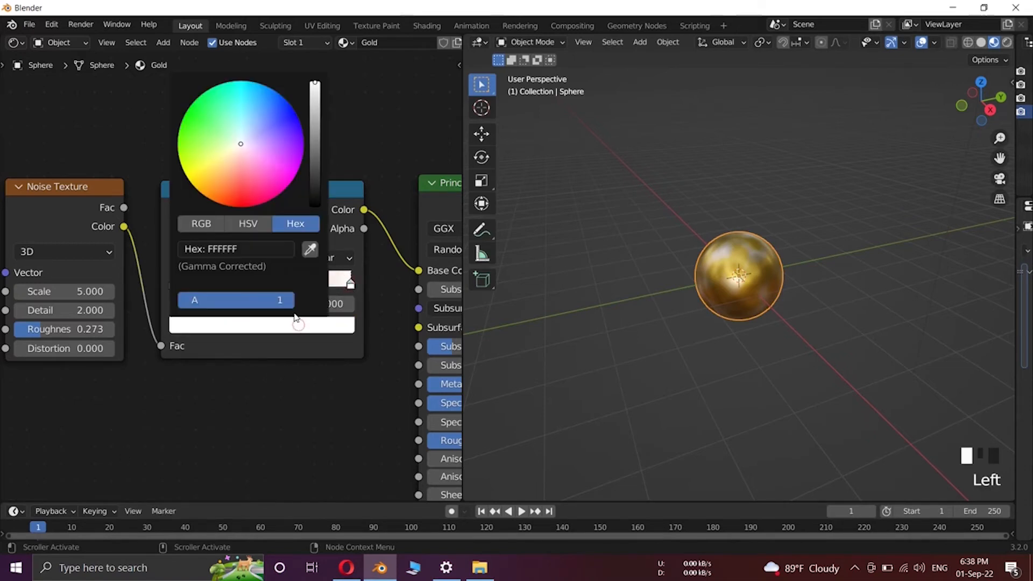
click(233, 246)
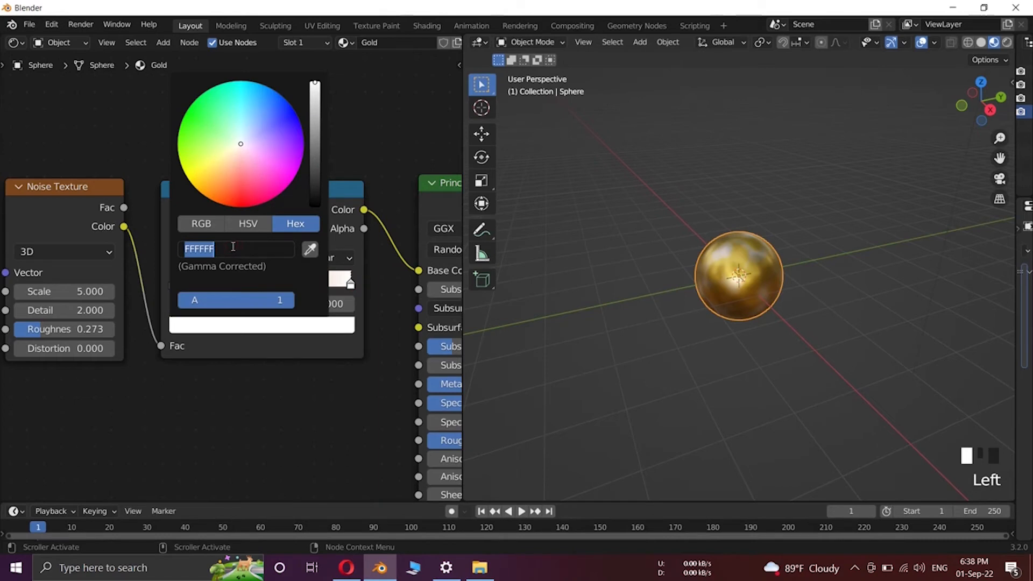
key(BackSpace)
text(f2c744)
key(Return)
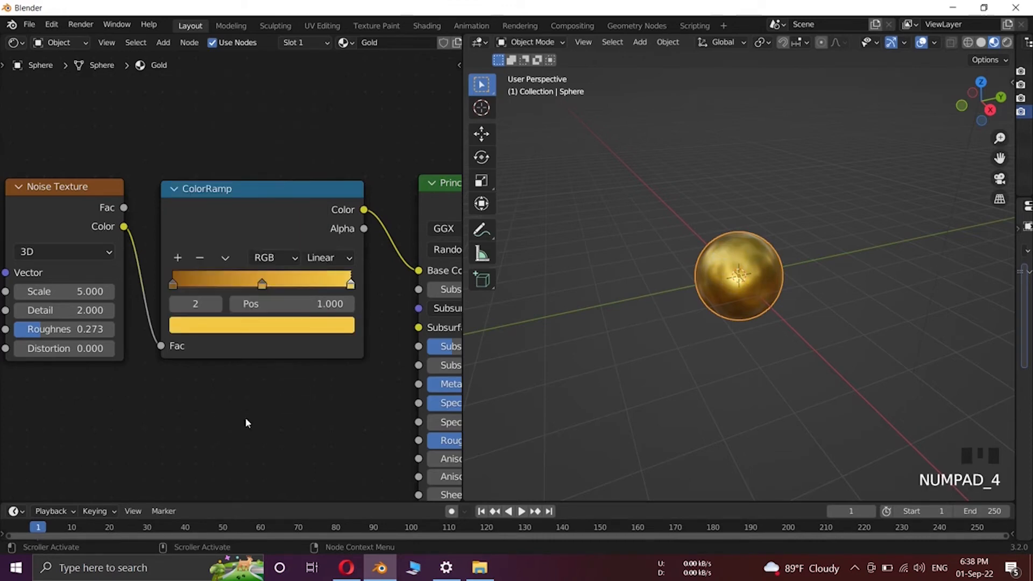
- Shift the ColorRamp's middle stop slightly to position 0.504
scroll(246, 423, down, 3)
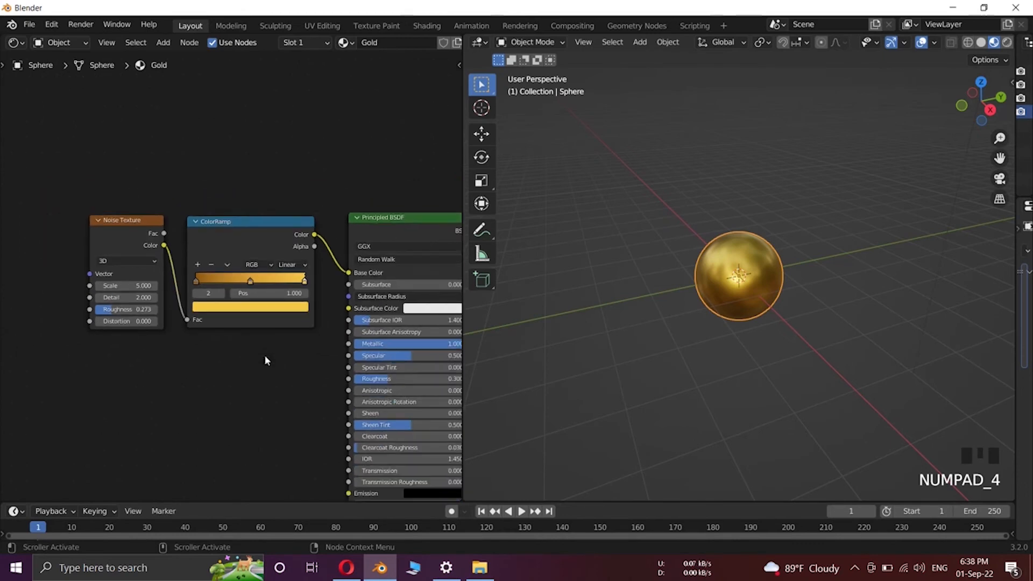
scroll(260, 347, up, 3)
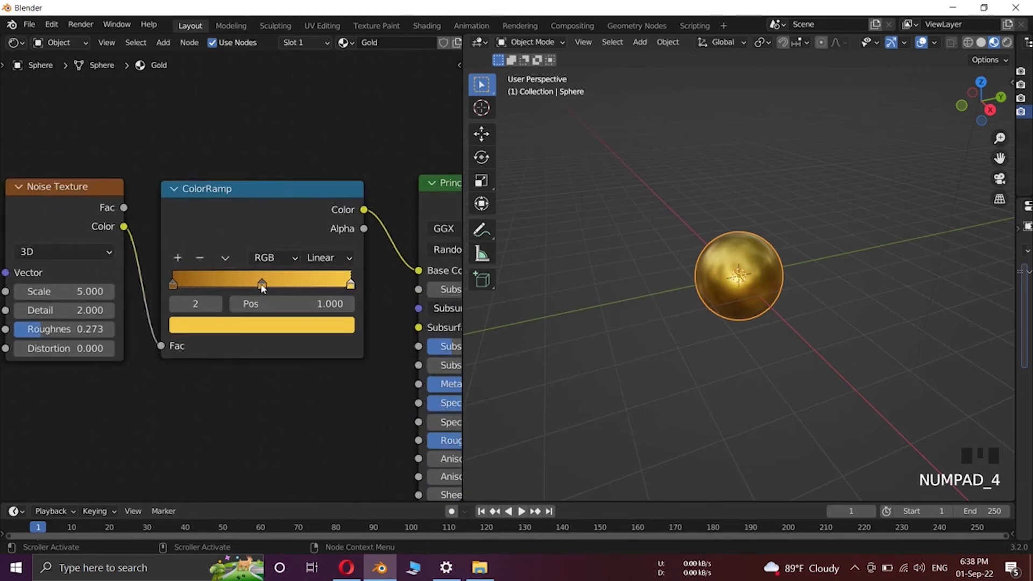
mouse_move(263, 288)
mouse_down()
mouse_move(286, 281)
mouse_move(264, 291)
mouse_up()
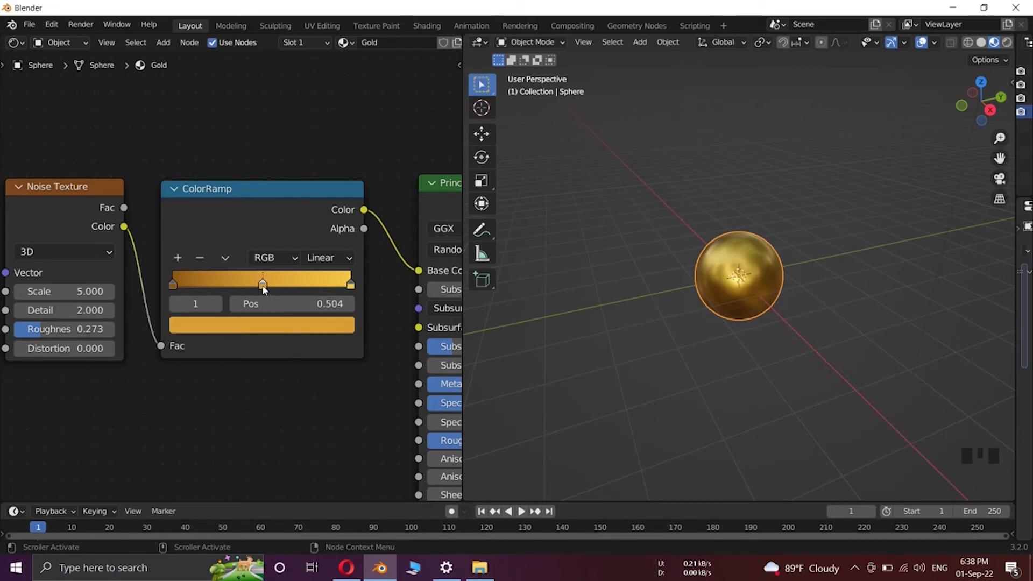
- Join the node editor area into the 3D viewport so the viewport fills the workspace, and inspect the gold sphere
scroll(279, 373, down, 4)
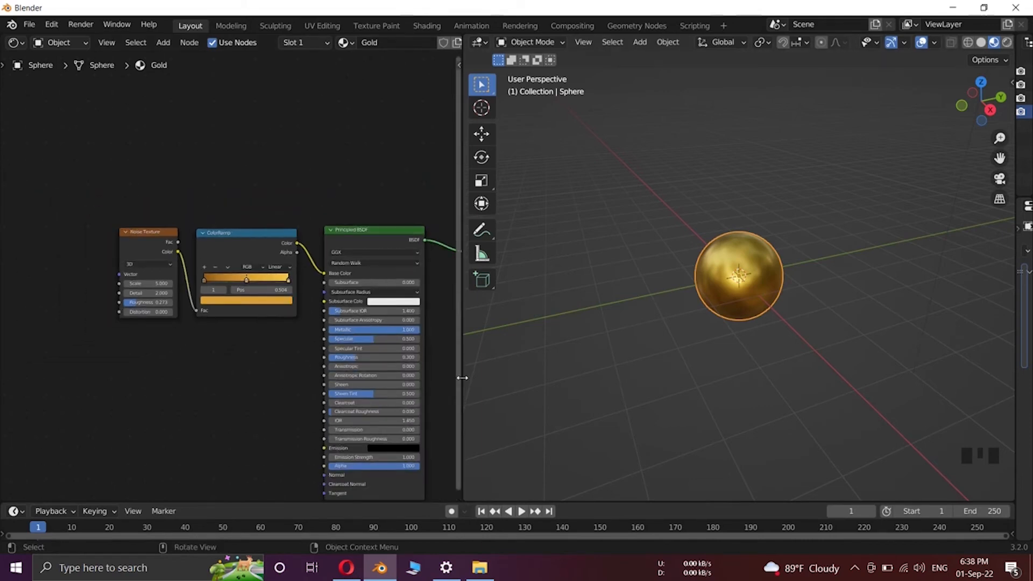
right_click(462, 378)
right_click(461, 379)
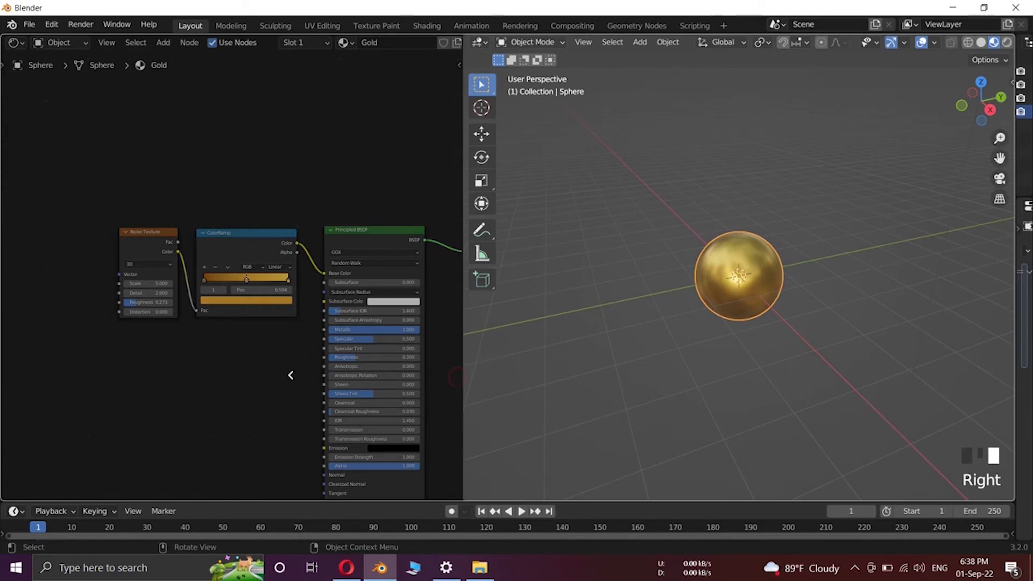
click(291, 375)
scroll(516, 280, up, 2)
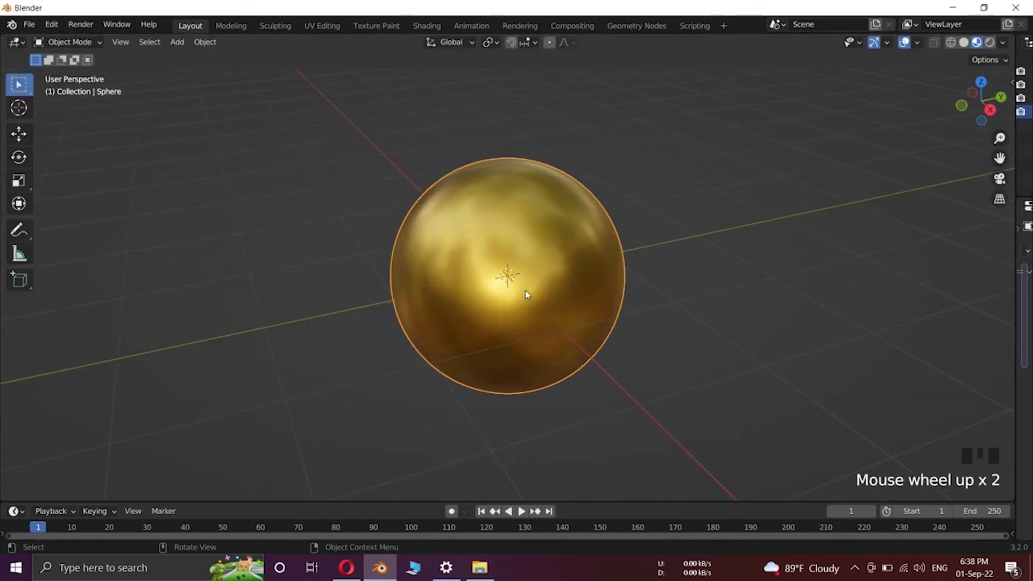
scroll(527, 293, down, 3)
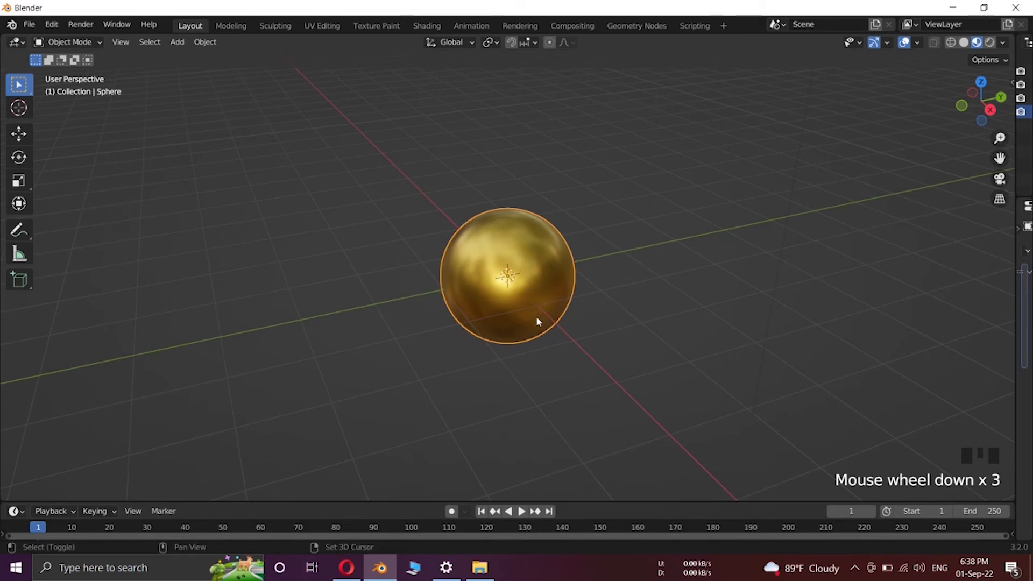
- Add a cube mesh and move it beside the gold sphere, clear of it along the Y axis
key(shift+a)
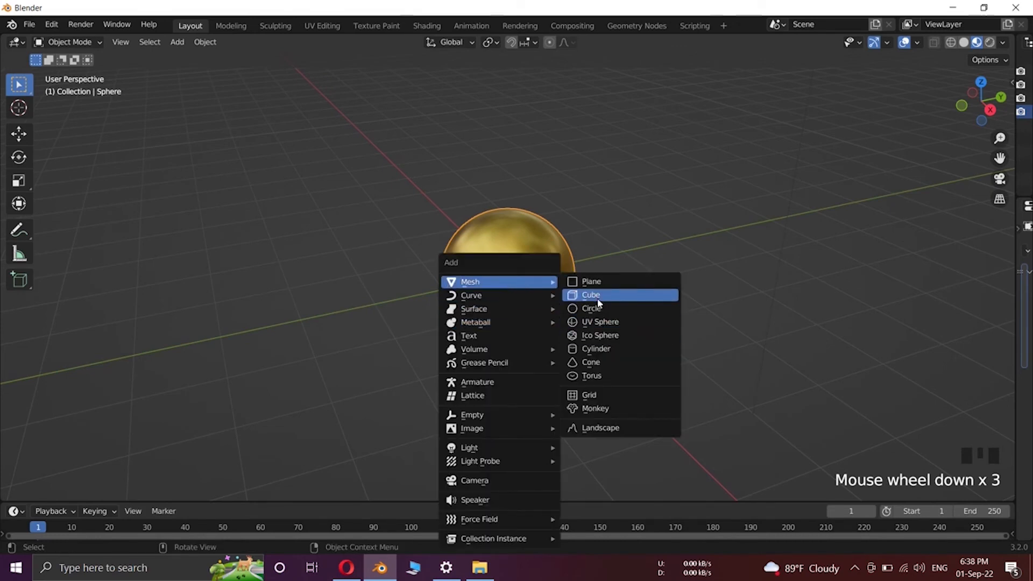
click(598, 303)
key(g)
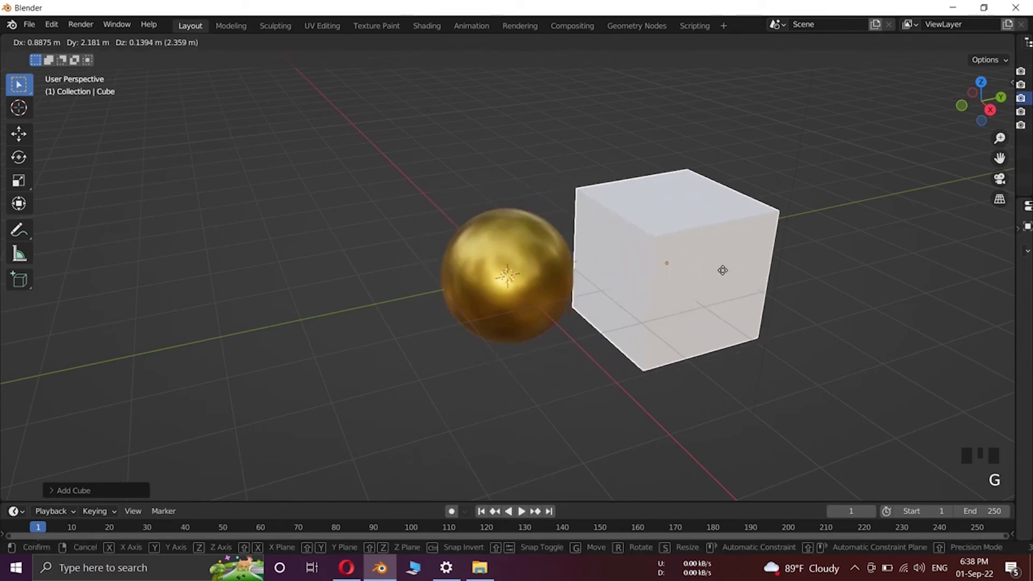
click(687, 292)
shift+middle_drag(655, 295, 451, 284)
- Widen the outliner and properties area again and assign the existing Gold material to the cube
click(582, 237)
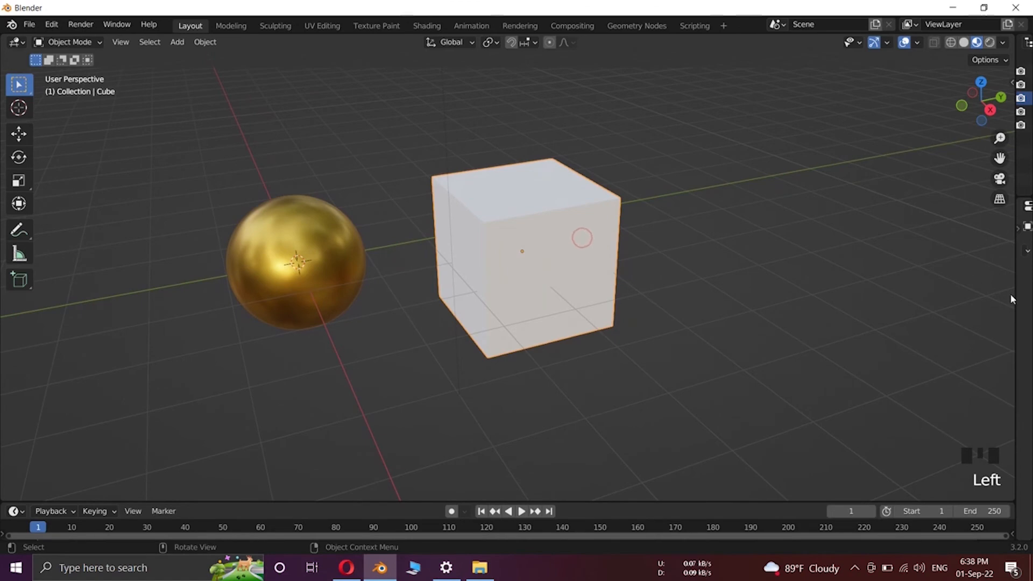
drag(1012, 296, 808, 295)
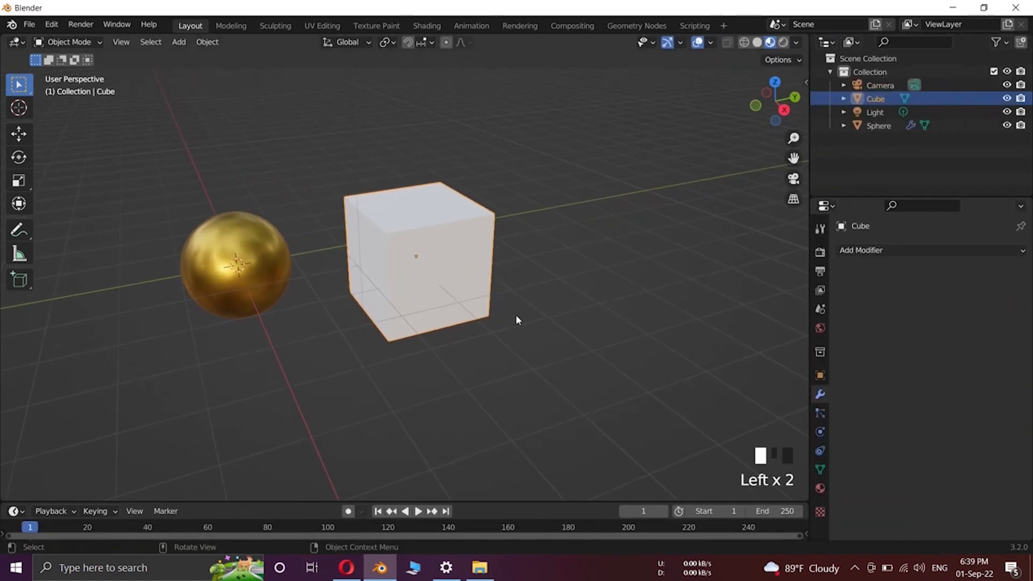
click(435, 241)
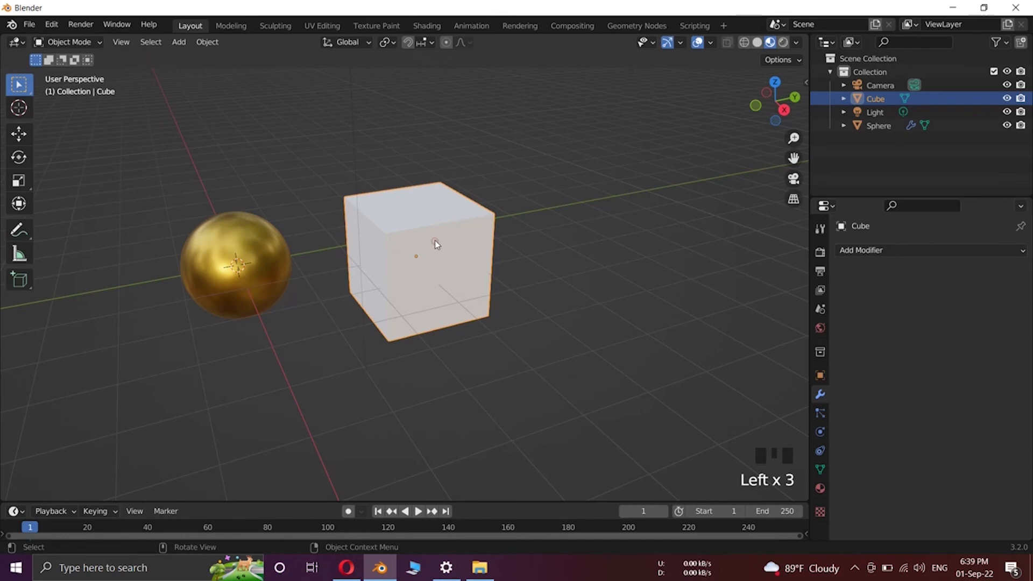
click(820, 489)
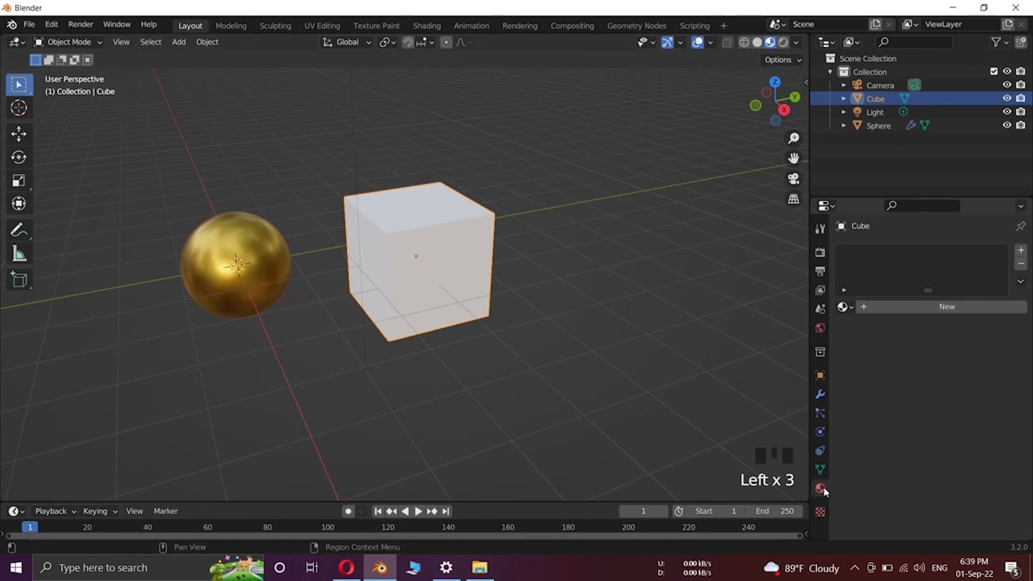
click(852, 309)
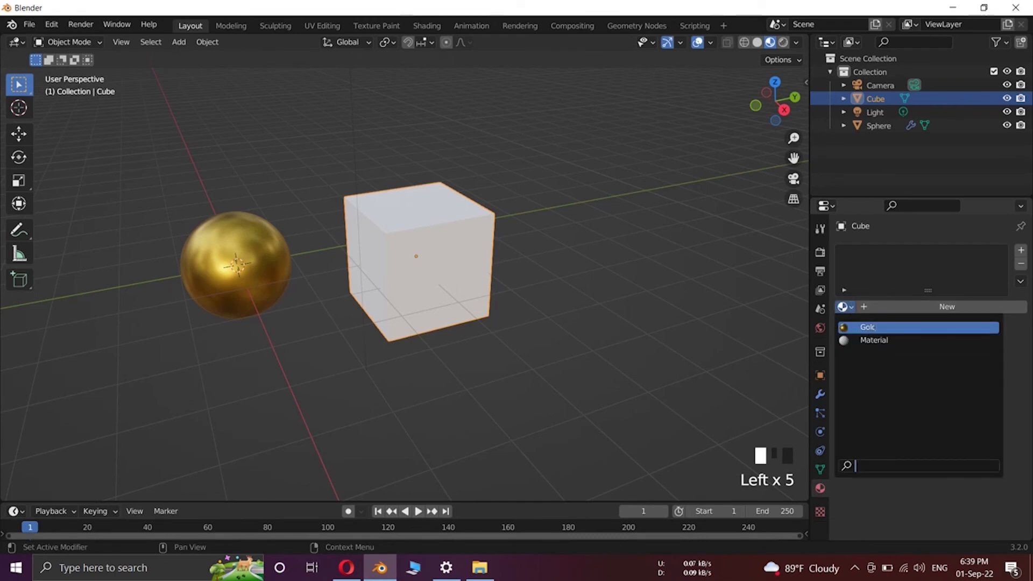
click(870, 328)
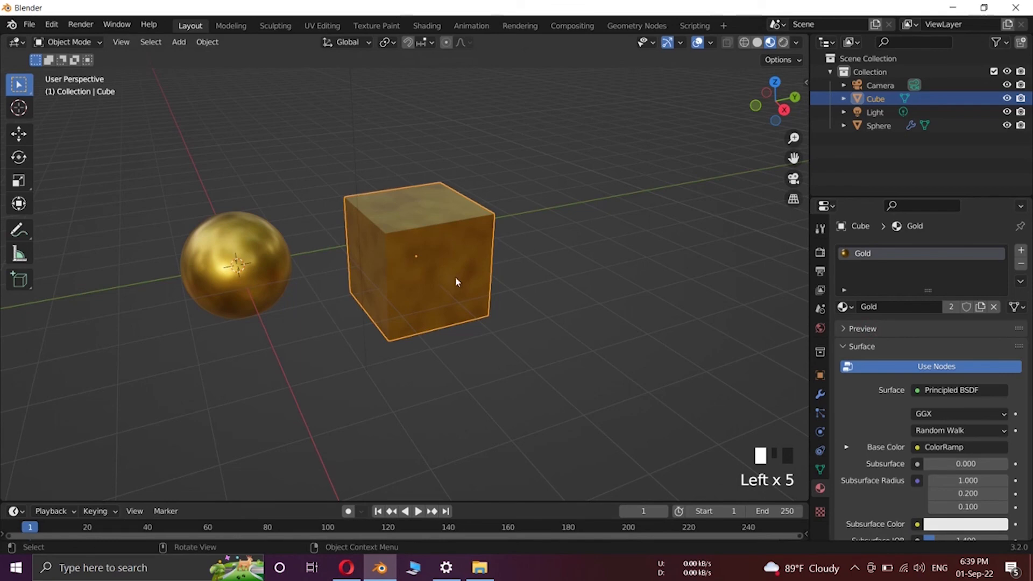
middle_drag(409, 298, 355, 194)
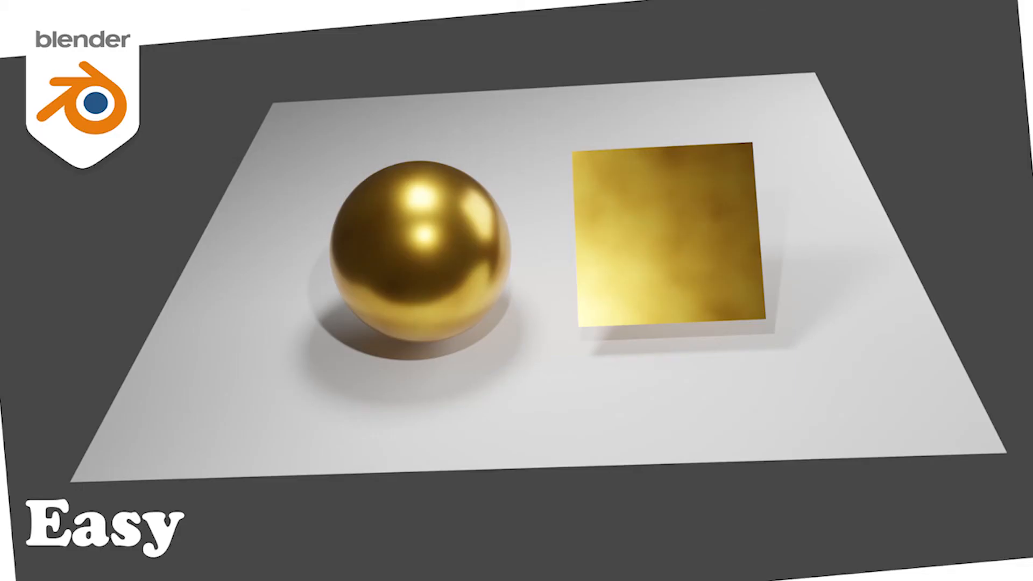